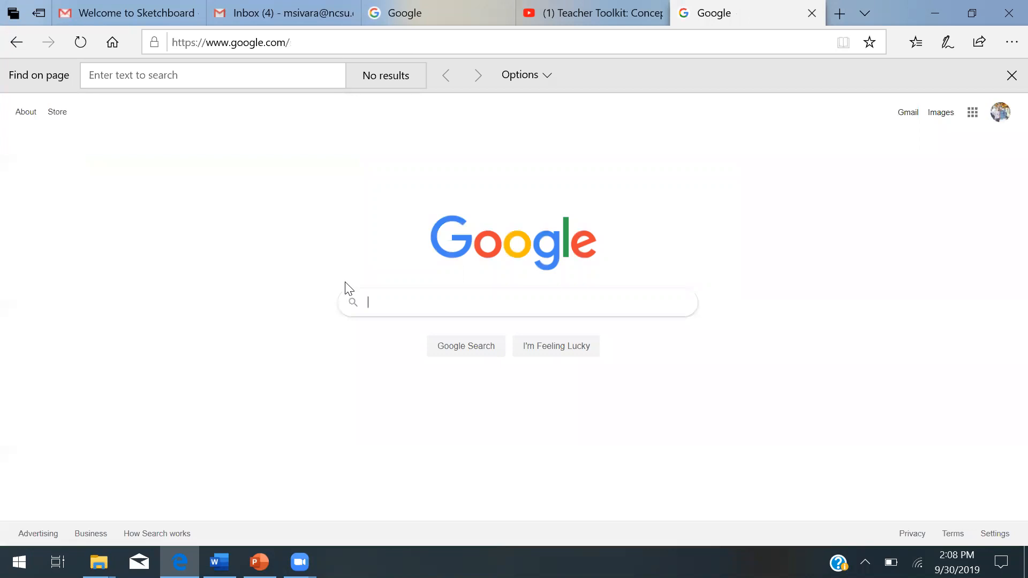
- Search Google for sketchboard and open the sketchboard.io site from the results
type("ket")
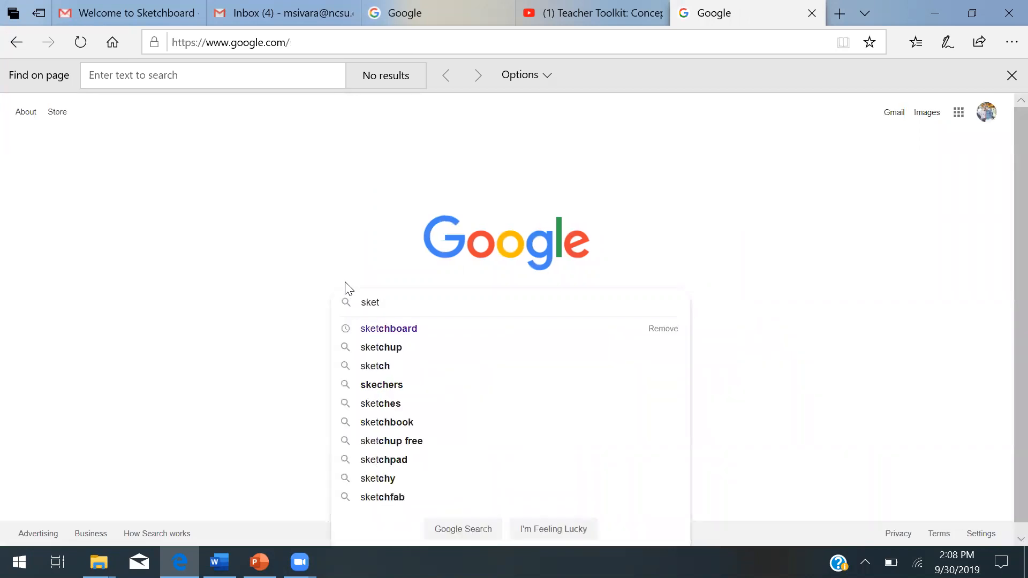
key("Down")
key("Return")
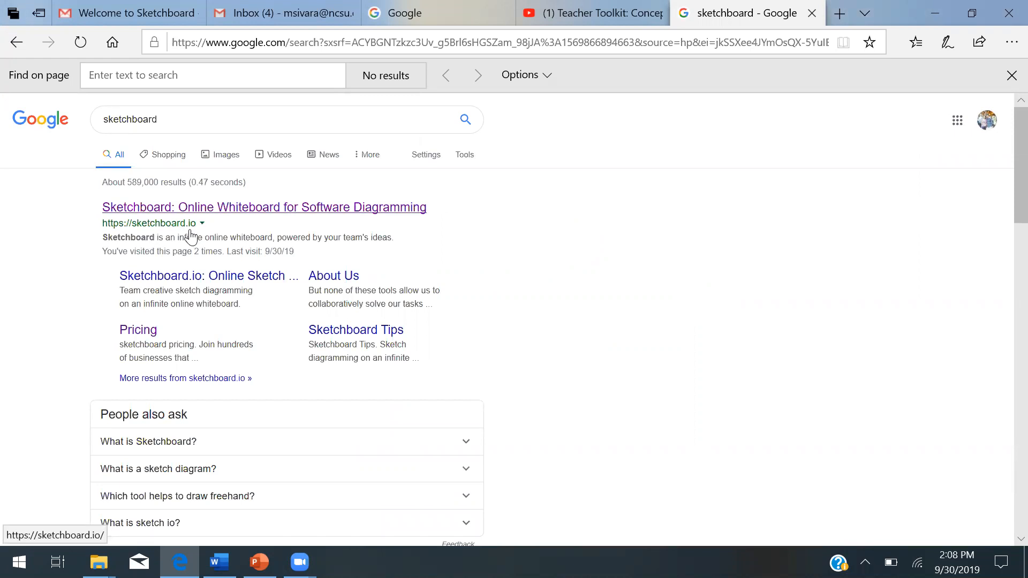
left_click(221, 213)
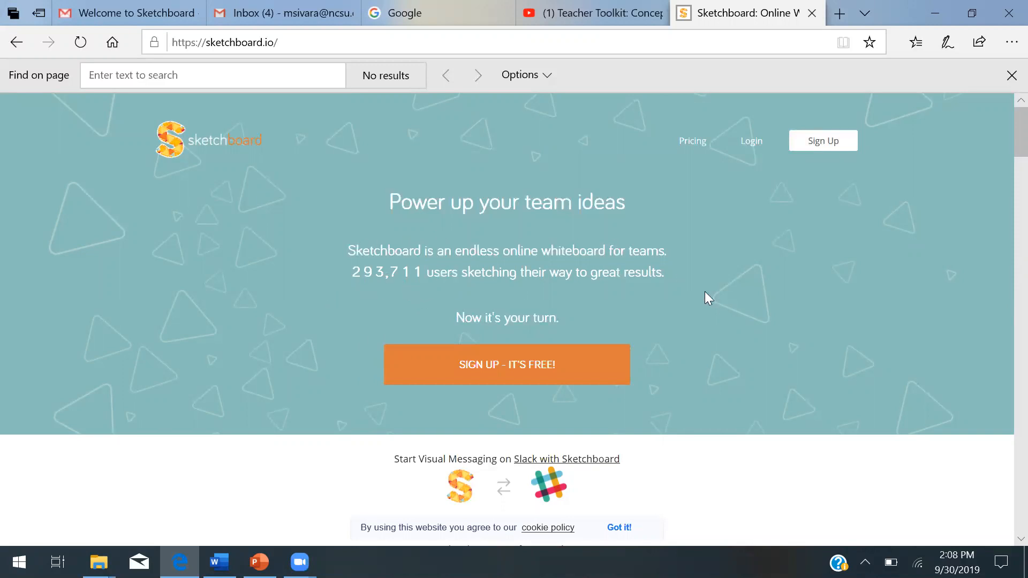
- Browse the Sketchboard homepage and its pricing page, then return to the homepage
scroll(755, 356, "down", 5)
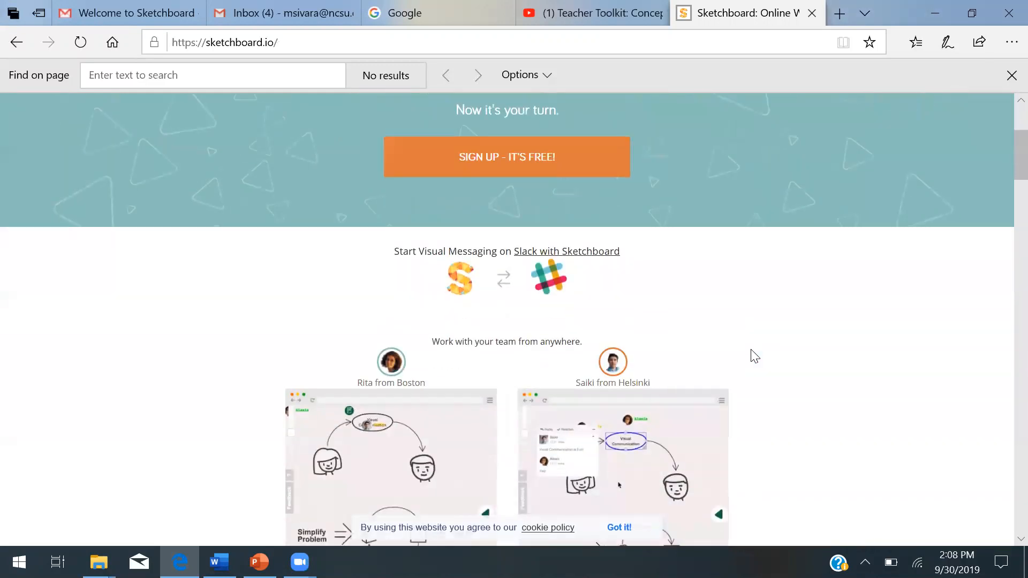
scroll(755, 356, "down", 2)
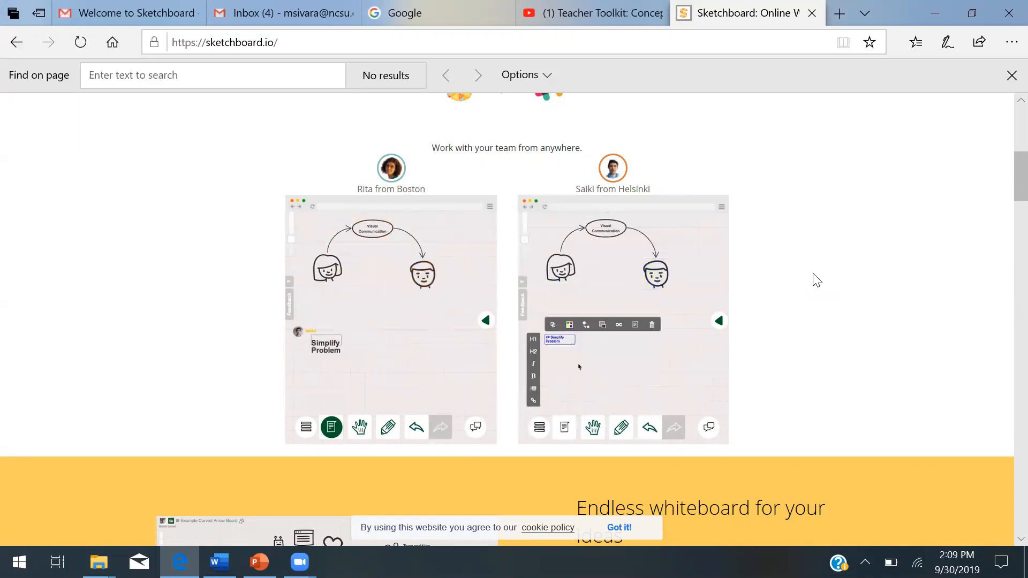
scroll(817, 279, "up", 2)
scroll(817, 280, "up", 4)
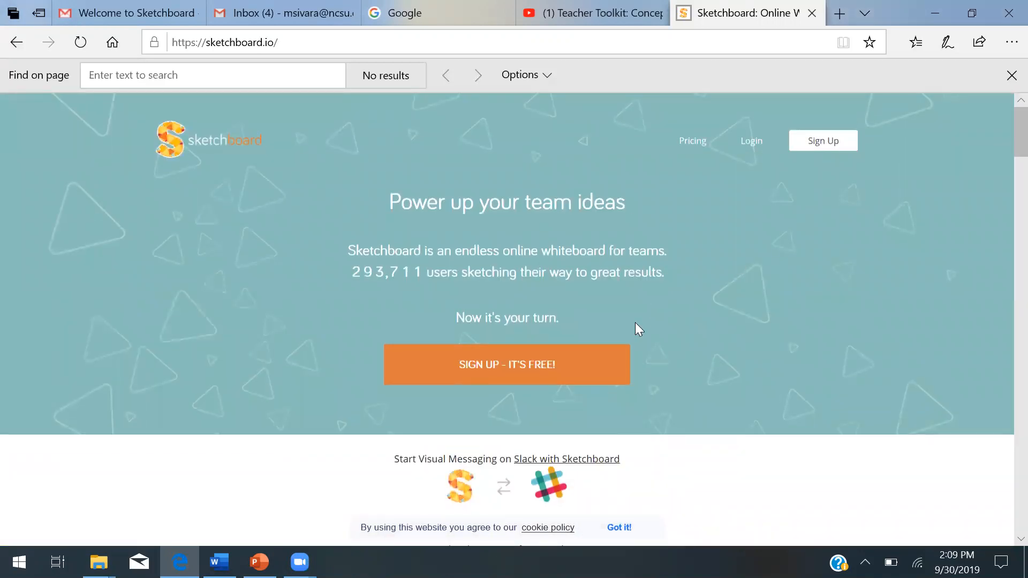
left_click(696, 148)
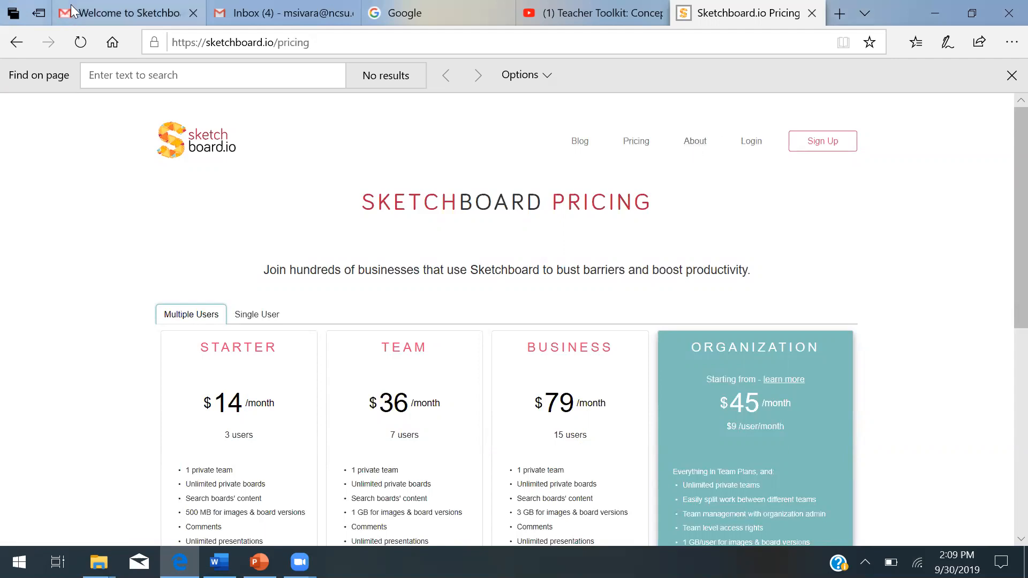
left_click(18, 43)
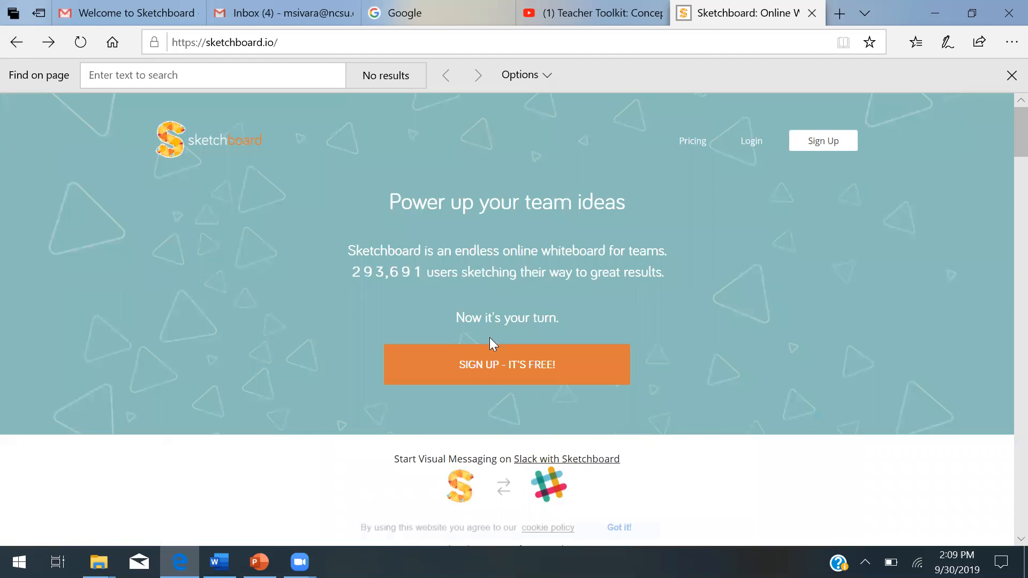
- Start the free sign-up and register with the account e-mail address using password sign-up
left_click(497, 368)
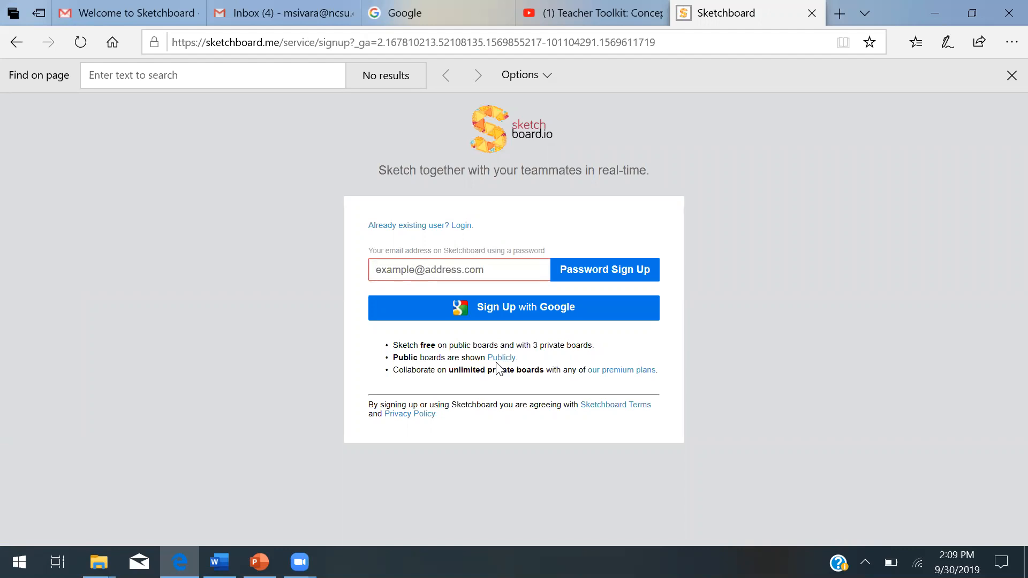
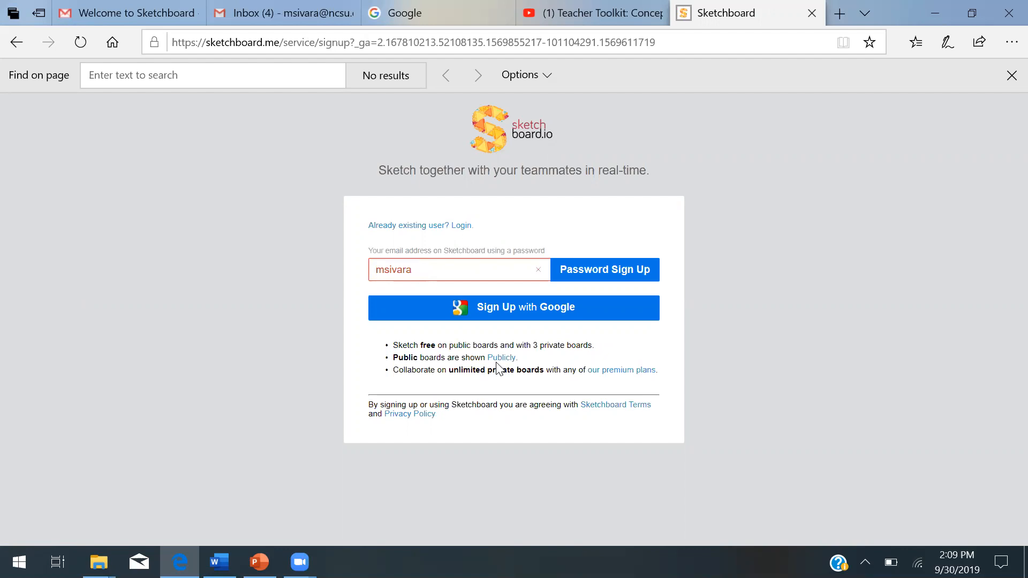
left_click(615, 274)
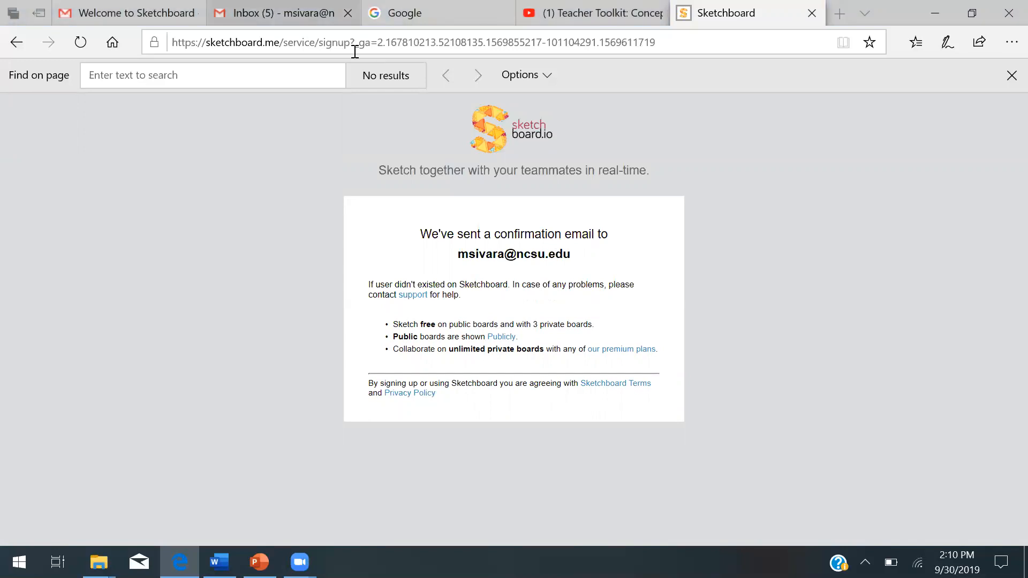
- Open the Sketchboard confirmation e-mail in the inbox and confirm the e-mail address
left_click(343, 16)
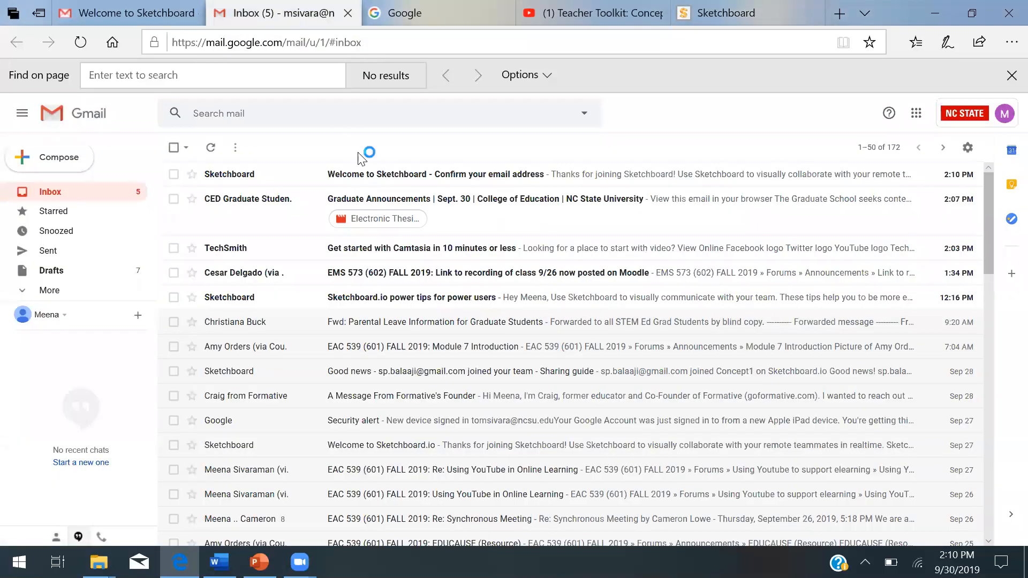
left_click(386, 176)
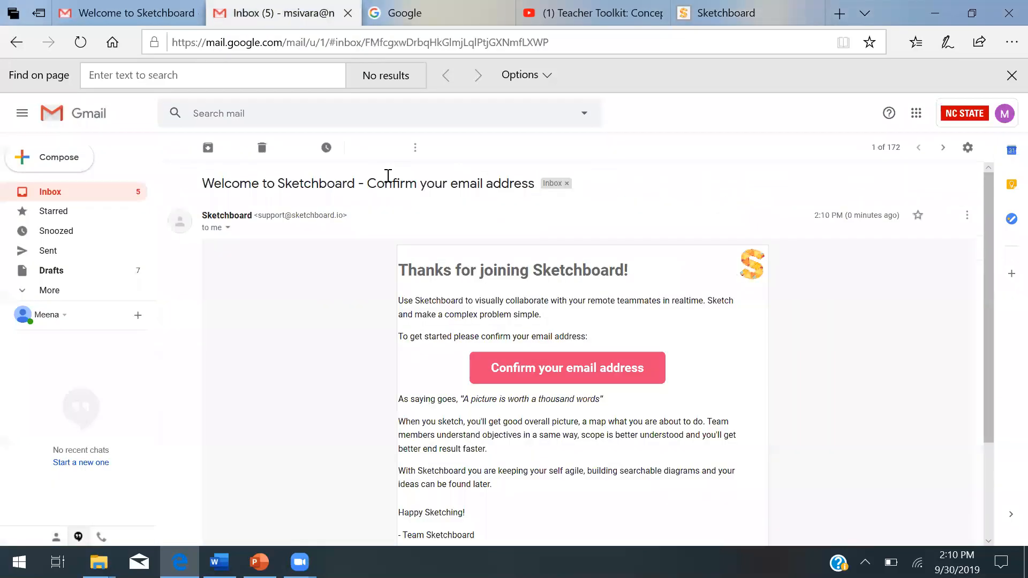
left_click(643, 360)
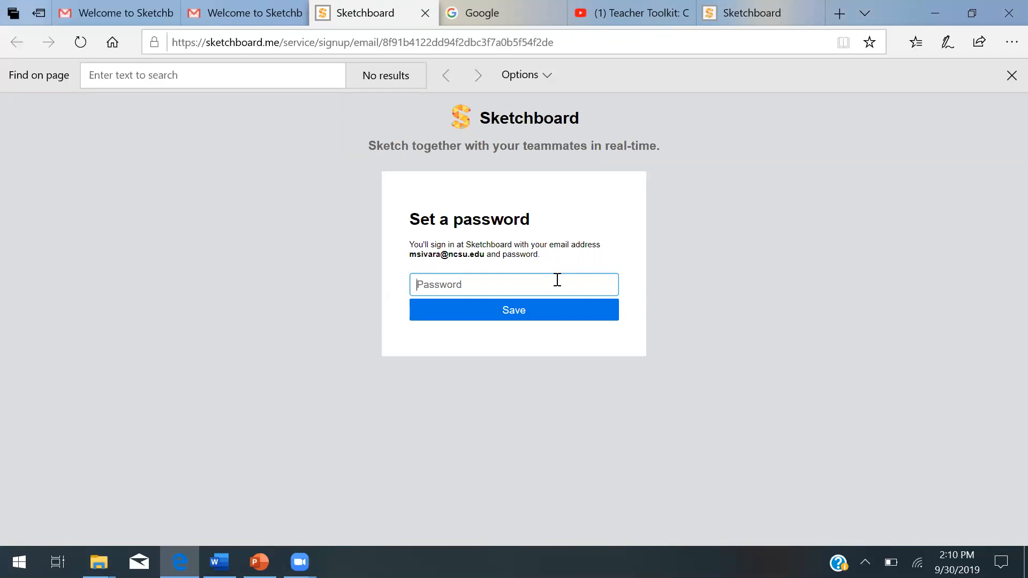
- Enter the account password and save it
type("***********")
type("•")
left_click(510, 314)
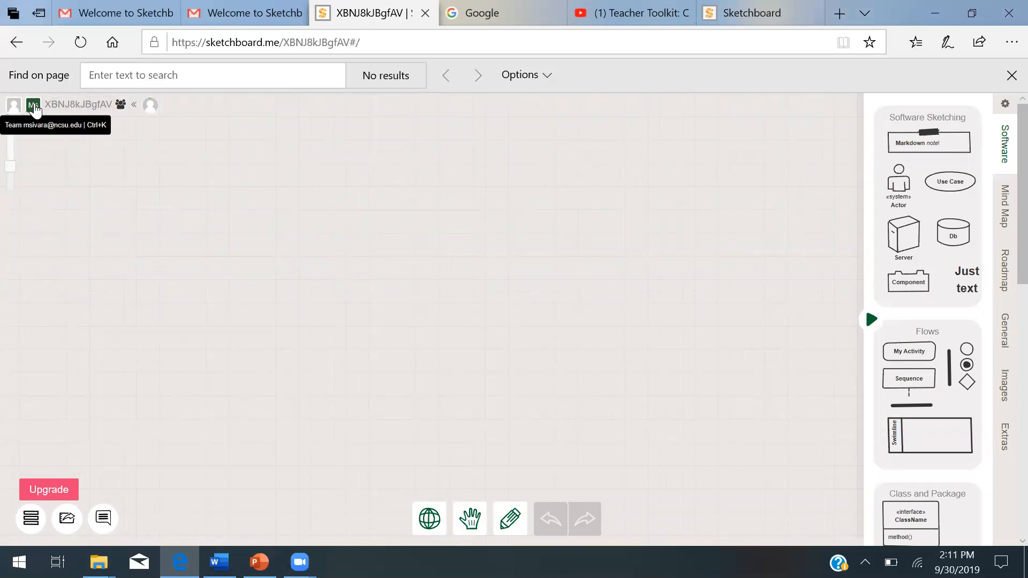
- Rename the board as COncept map for gas law
left_click(71, 100)
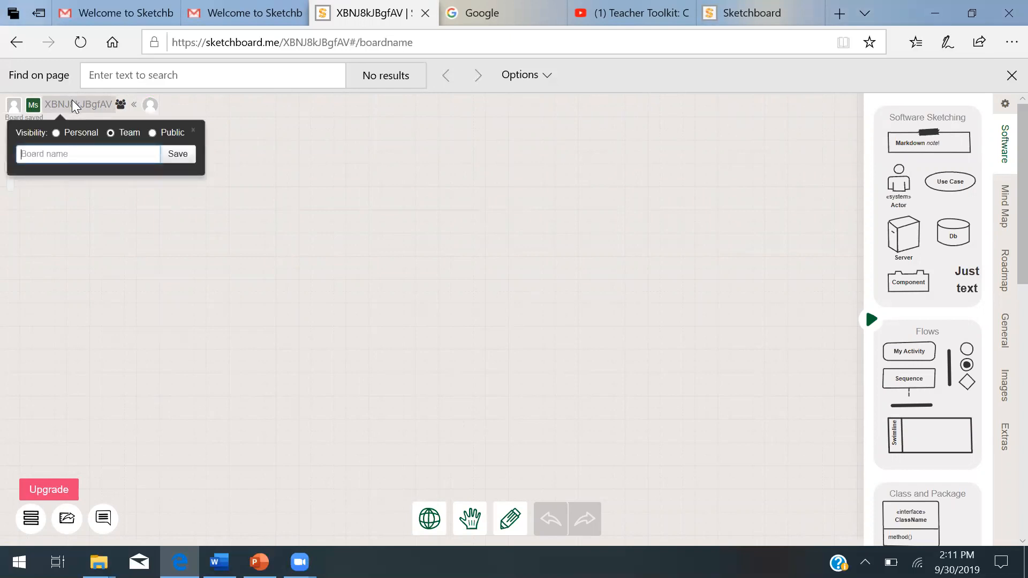
type("COncept map for gas law")
left_click(178, 153)
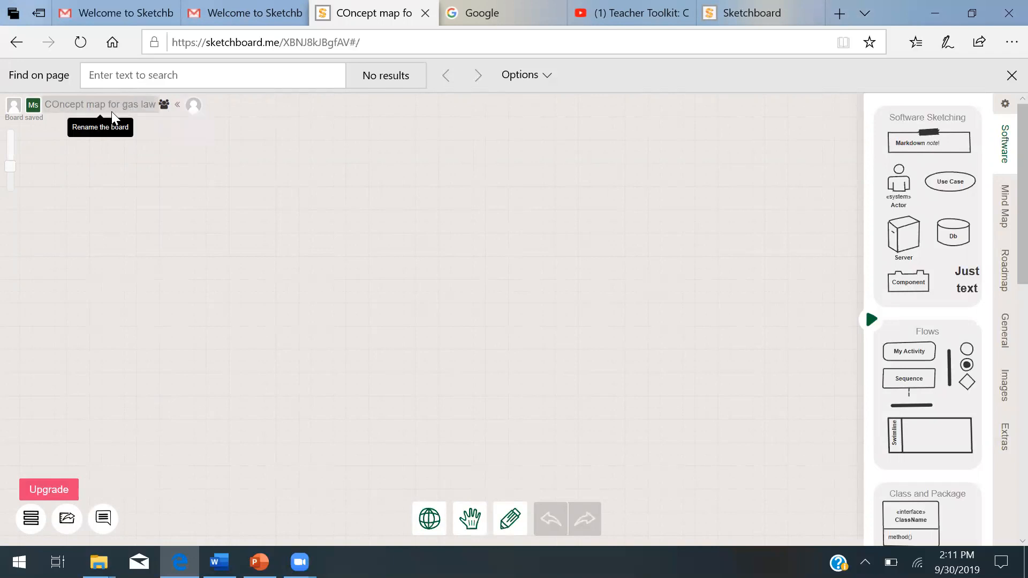
- Open the team settings and invite a teammate by entering their e-mail address
left_click(31, 520)
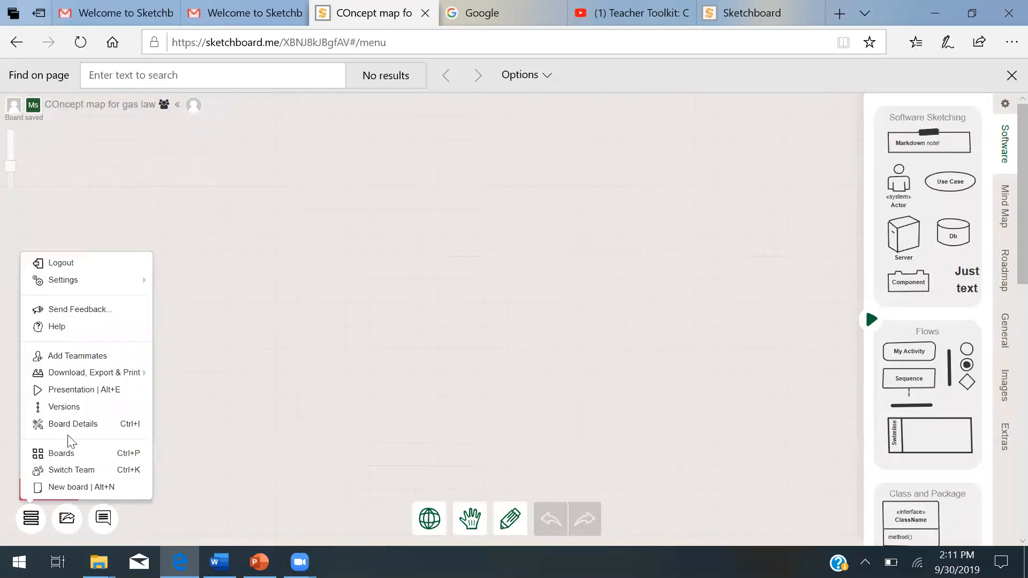
left_click(84, 355)
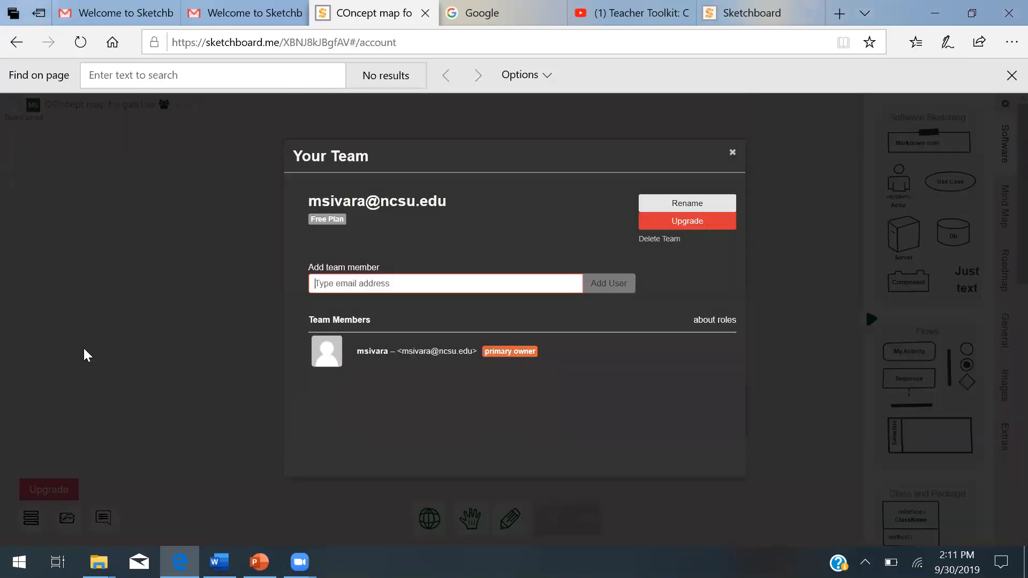
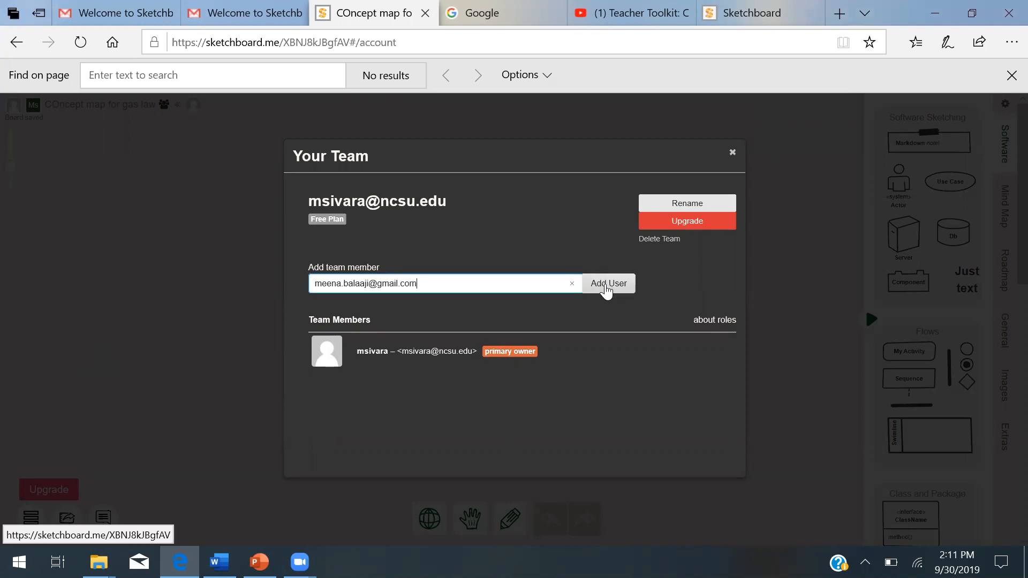
left_click(607, 289)
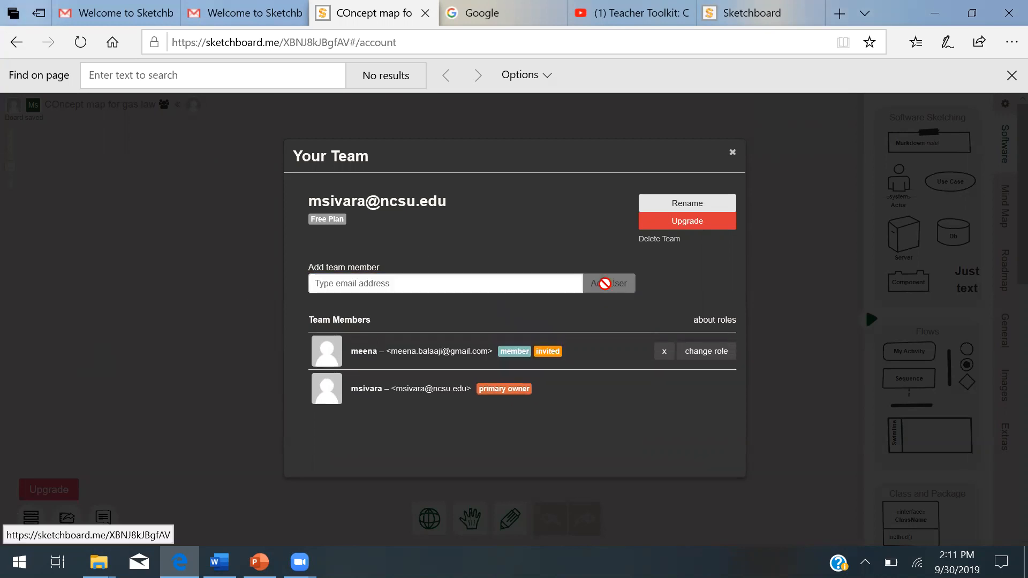
- Add a second teammate by picking their suggested e-mail address
left_click(435, 283)
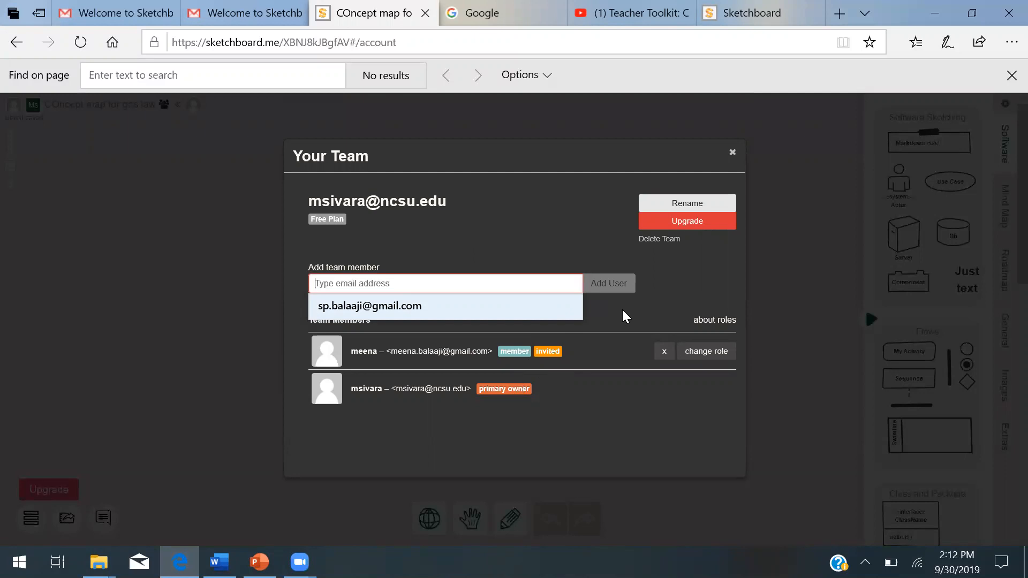
left_click(506, 309)
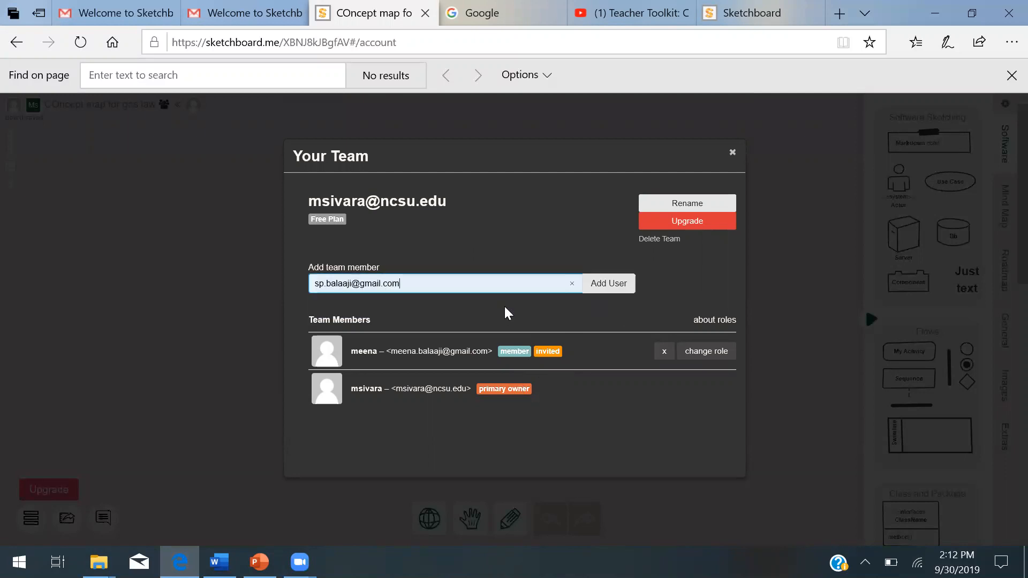
left_click(611, 285)
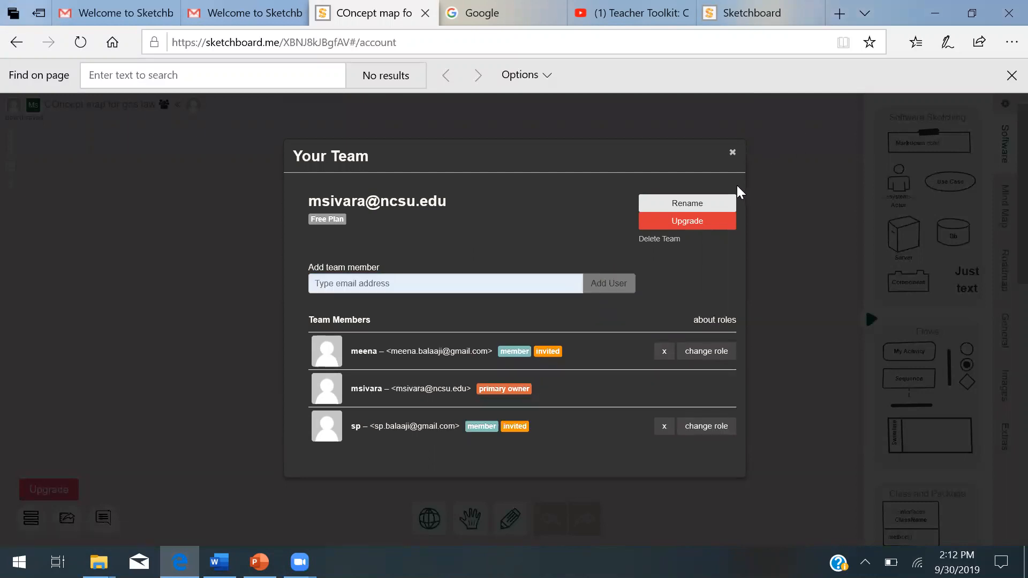
left_click(683, 206)
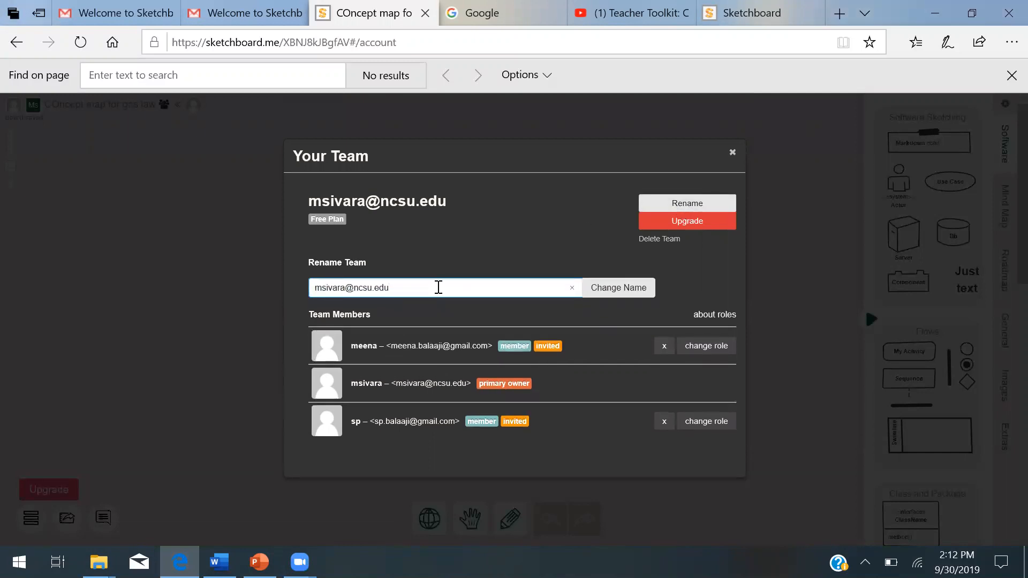
key("BackSpace")
key("BackSpace")
key("BackSpace")
key("BackSpace")
key("BackSpace")
key("BackSpace")
key("BackSpace")
key("BackSpace")
key("BackSpace")
key("BackSpace")
key("BackSpace")
key("BackSpace")
key("BackSpace")
key("BackSpace")
key("BackSpace")
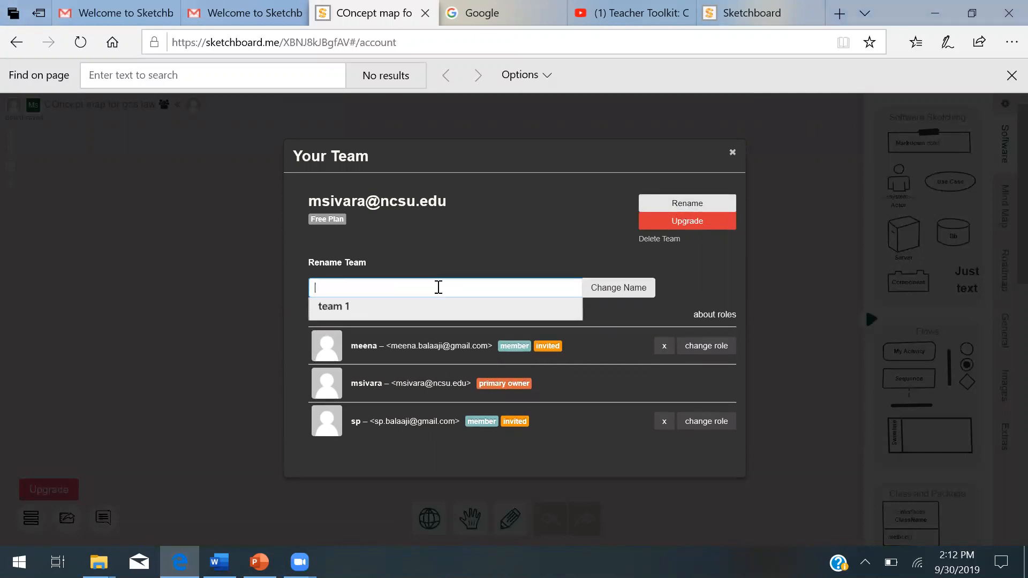
key("Down")
key("Return")
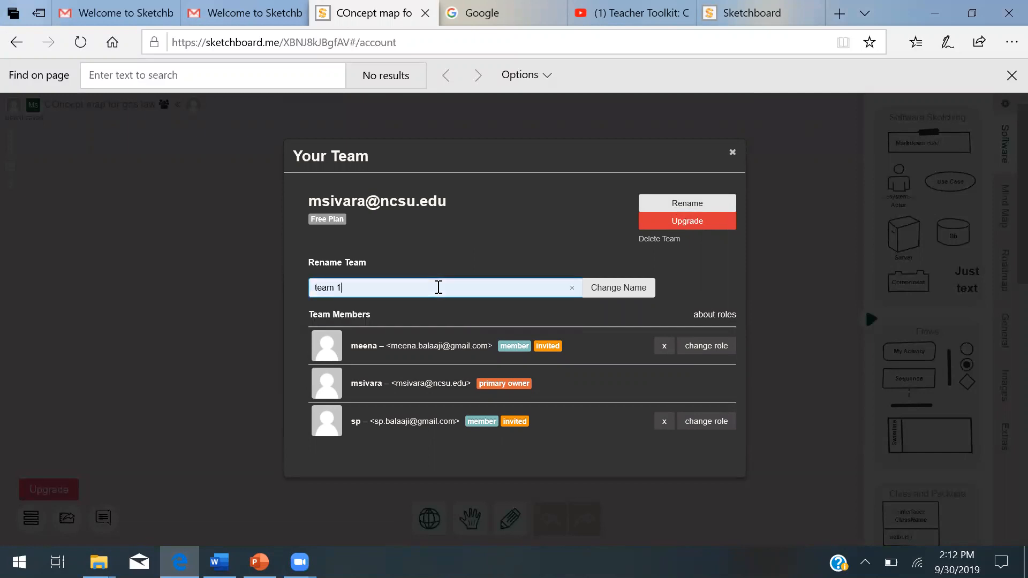
left_click(708, 205)
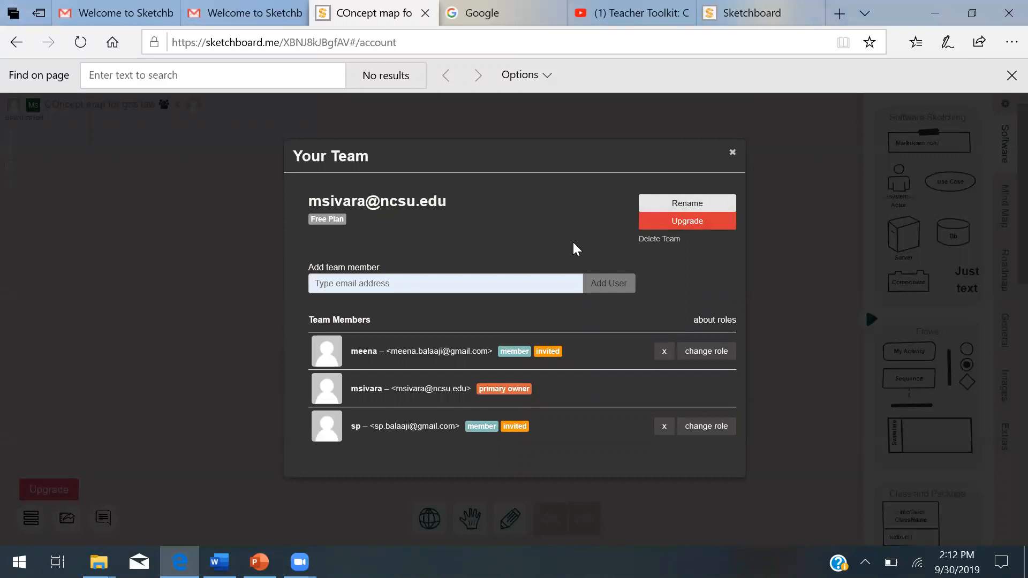
- Rename the team as team 1 and close the team dialog
left_click(516, 279)
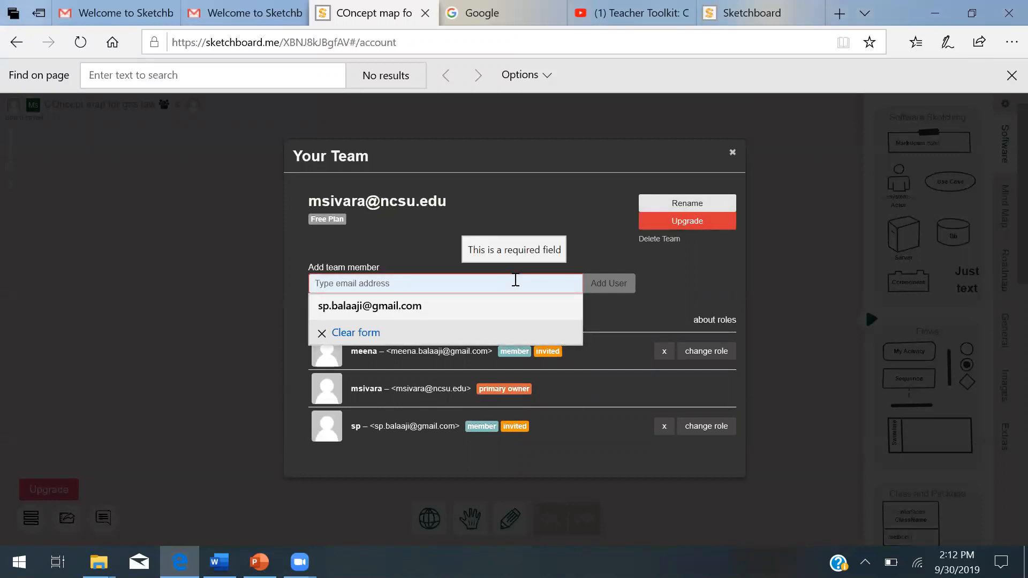
left_click(394, 204)
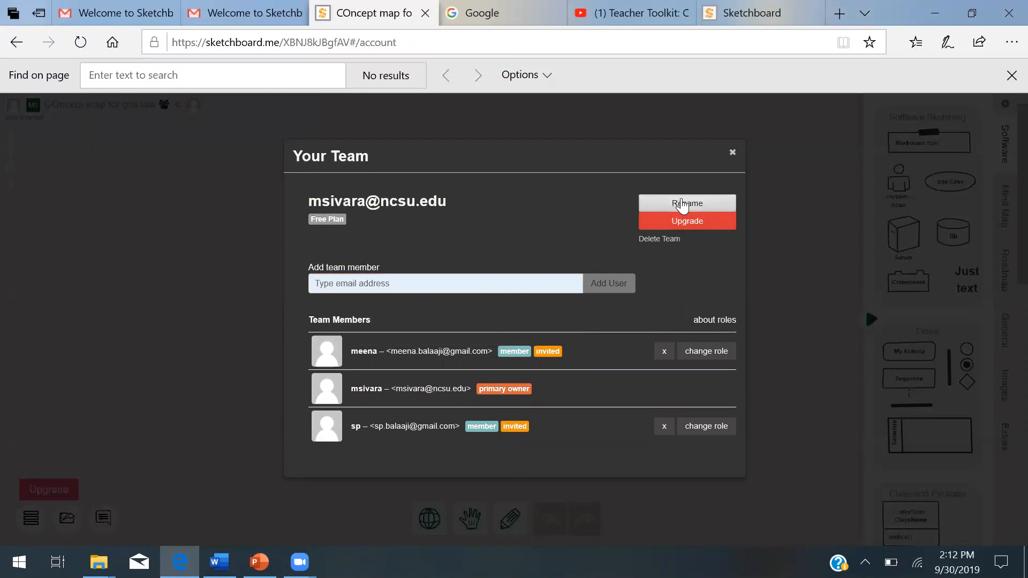
left_click(682, 204)
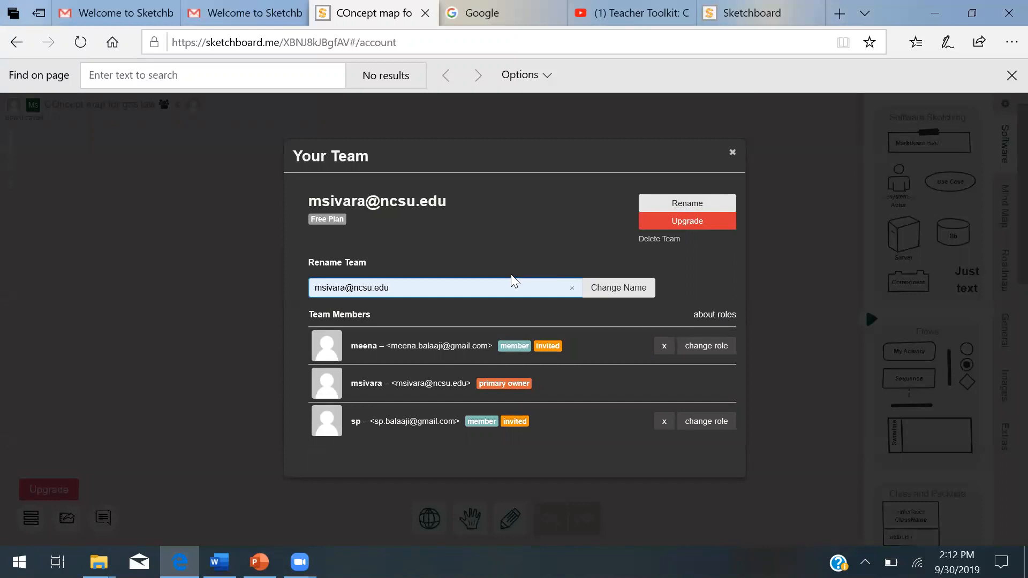
key("BackSpace")
key("BackSpace")
key("BackSpace")
key("BackSpace")
key("BackSpace")
key("BackSpace")
key("BackSpace")
key("BackSpace")
key("BackSpace")
key("BackSpace")
key("BackSpace")
key("BackSpace")
key("BackSpace")
key("BackSpace")
key("BackSpace")
key("BackSpace")
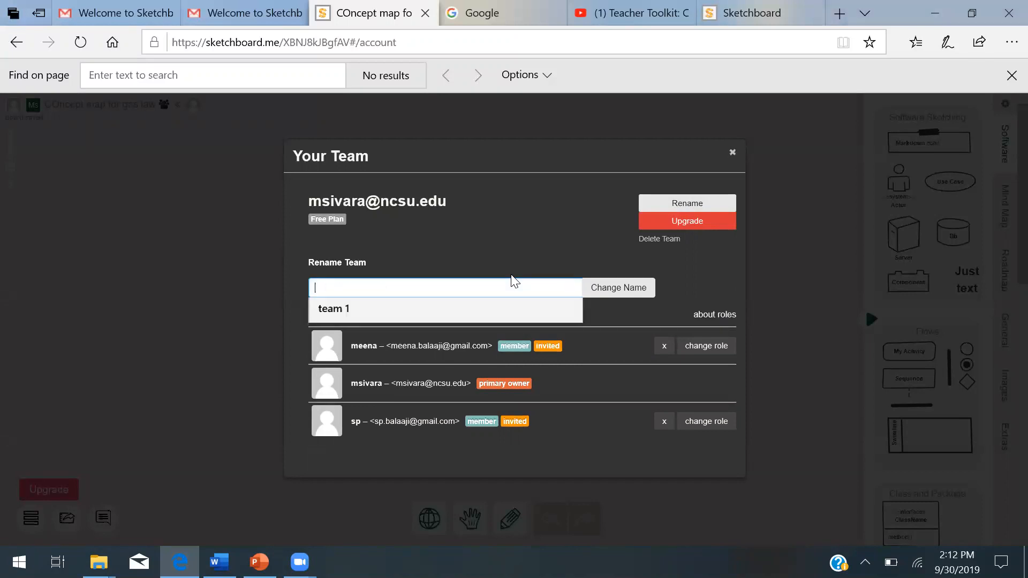
key("Down")
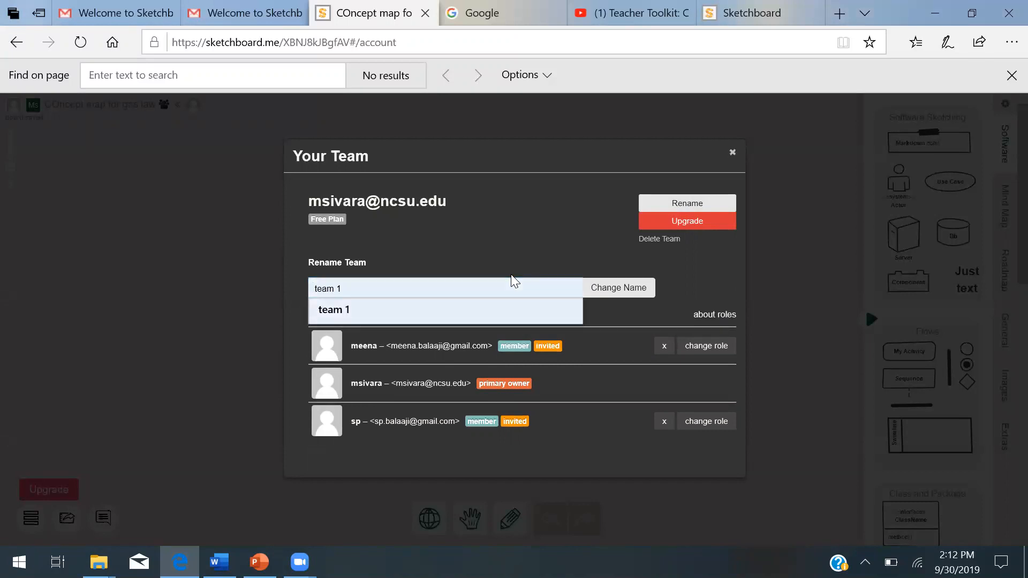
left_click(406, 295)
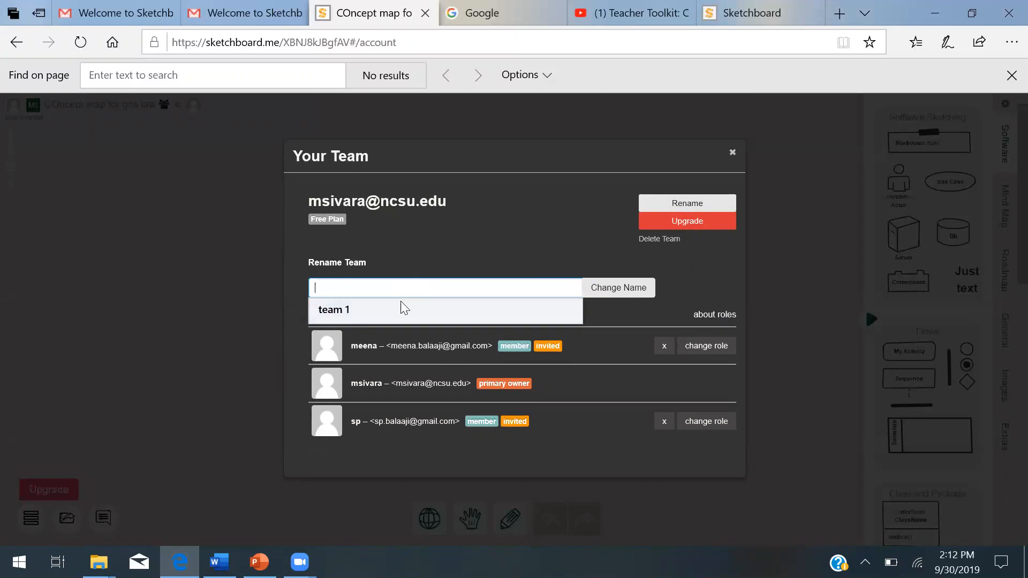
left_click(401, 308)
left_click(601, 294)
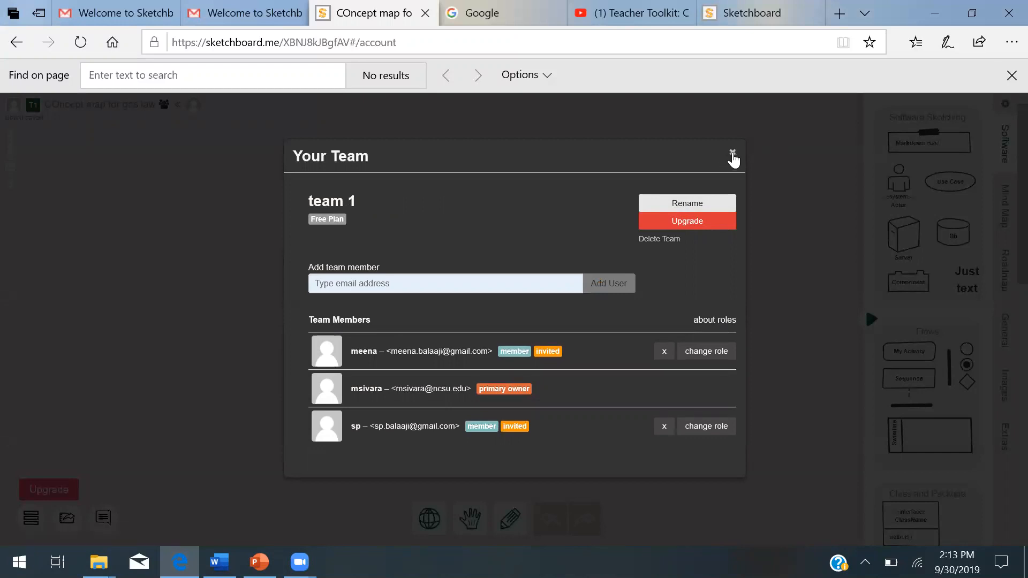
left_click(732, 155)
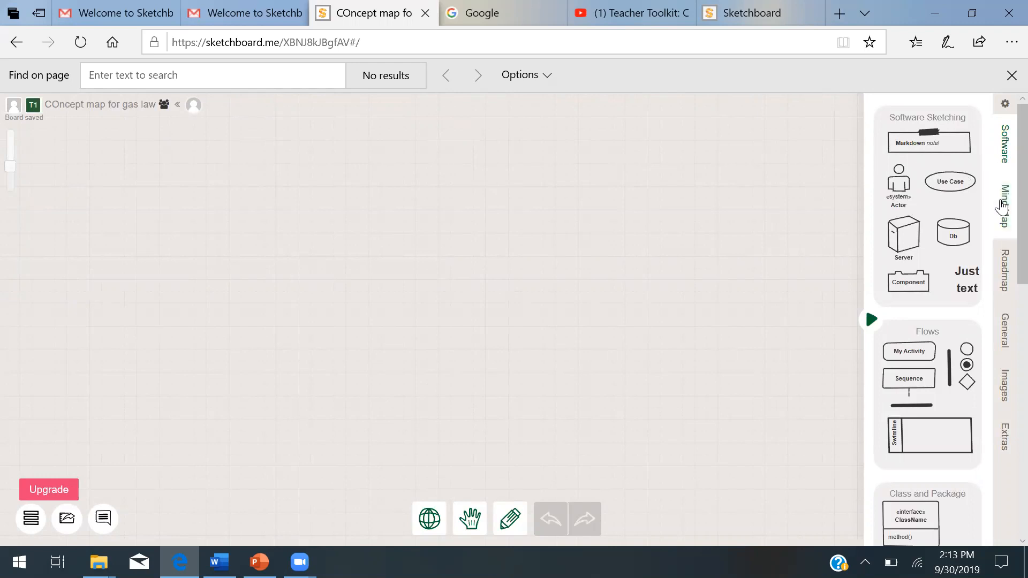
- Place a rectangle from the General shape library onto the board
left_click(1005, 217)
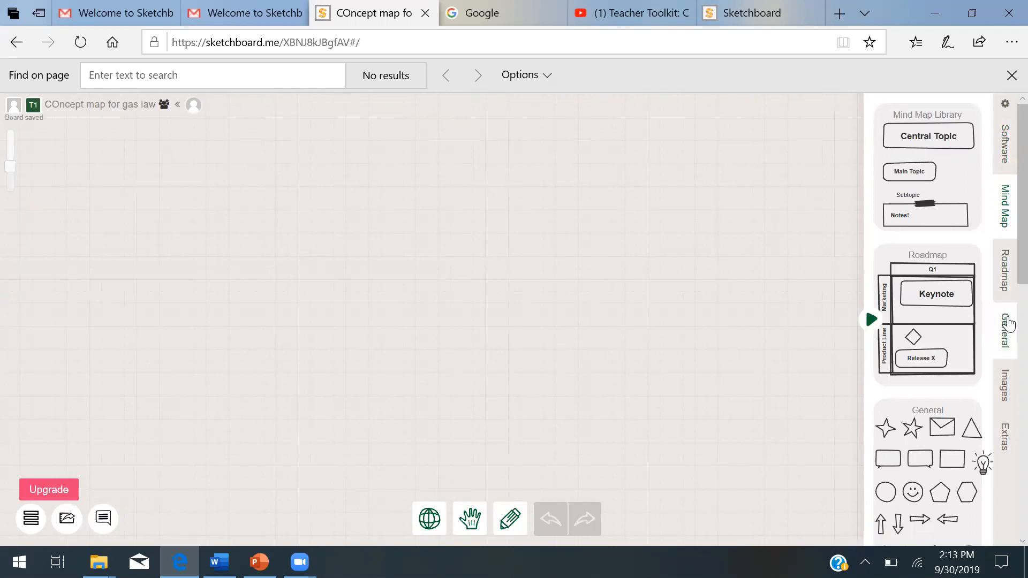
left_click(1005, 266)
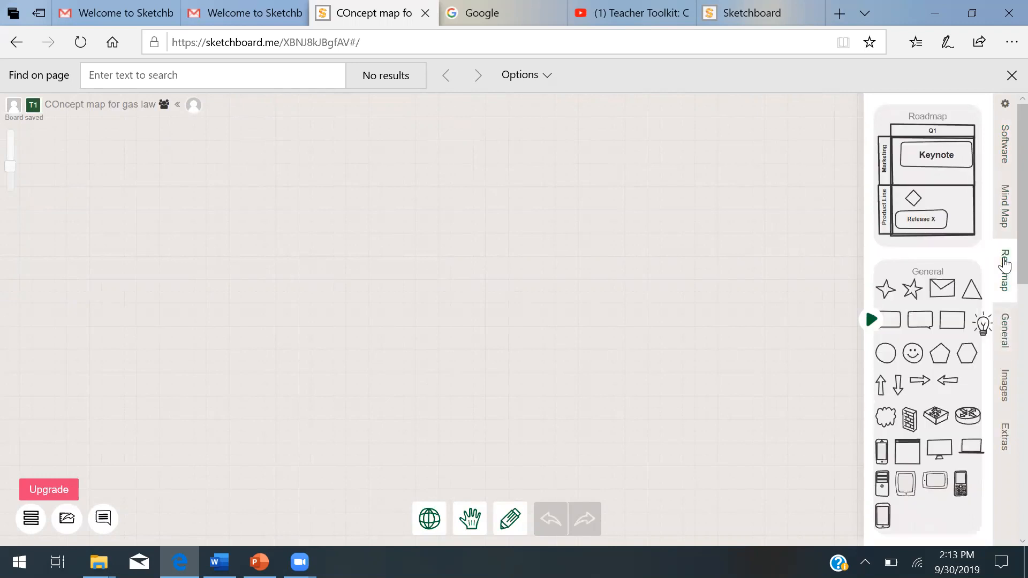
left_click(1006, 345)
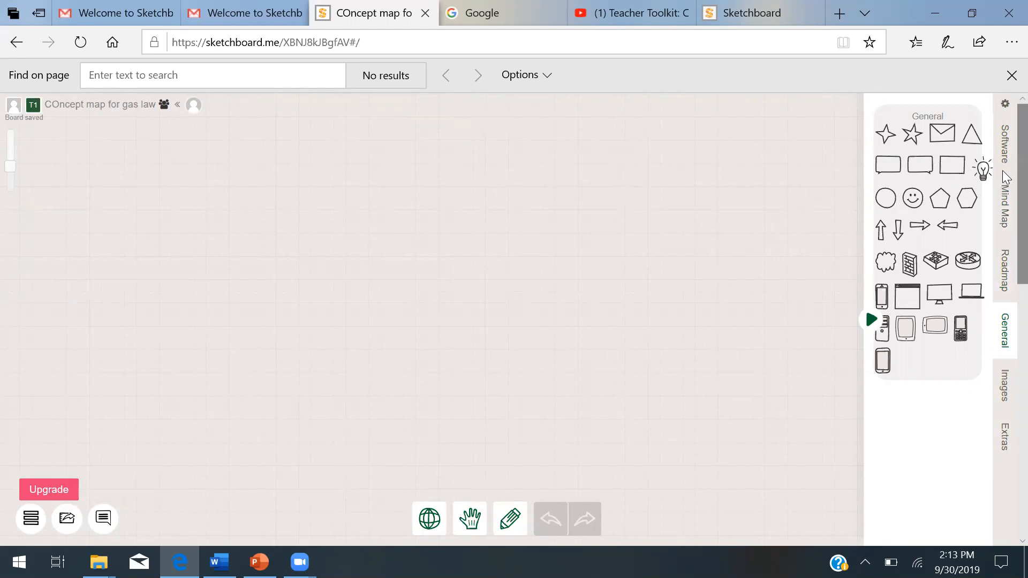
left_click_drag(771, 214, 685, 224)
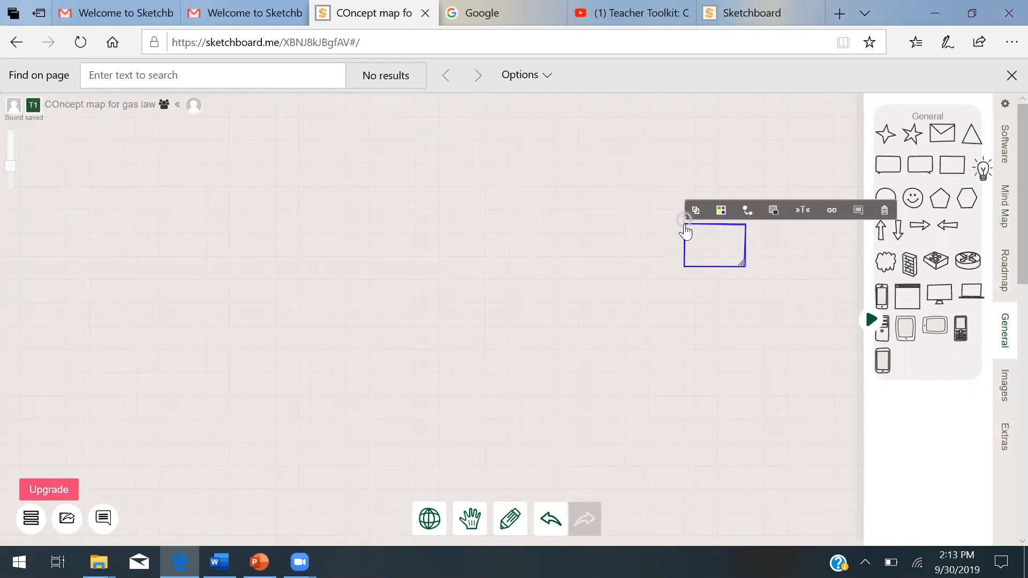
- Quick-connect a new rectangle to the left of the first rectangle, dismissing the Quick Connect tip
double_click(717, 252)
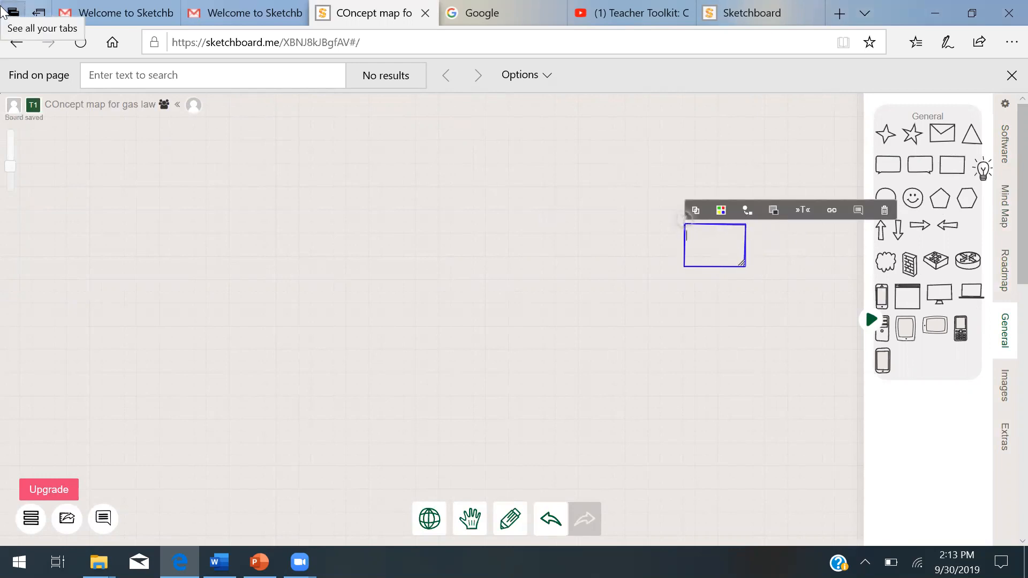
left_click(710, 234)
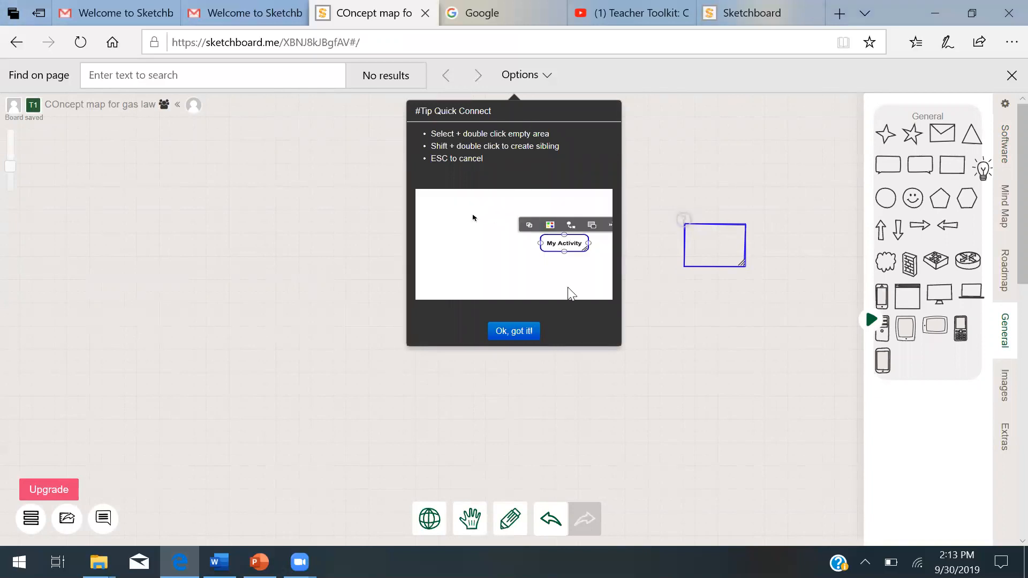
left_click(515, 332)
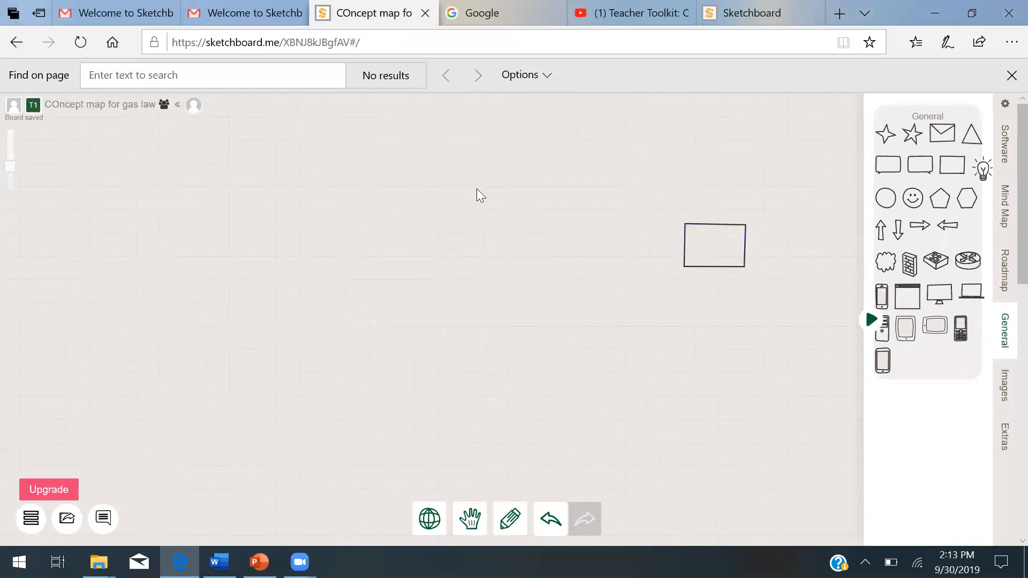
left_click(691, 246)
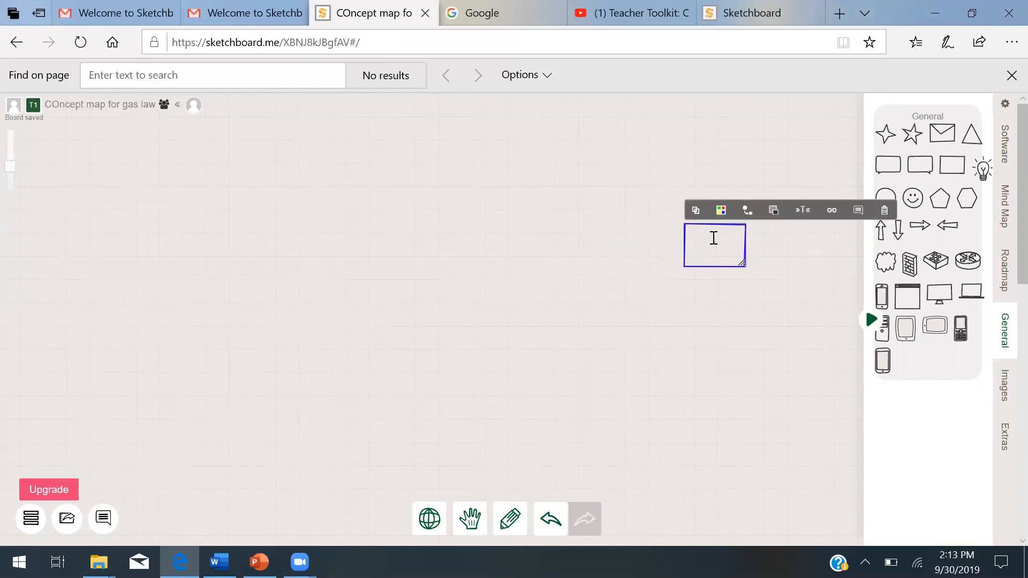
double_click(441, 230)
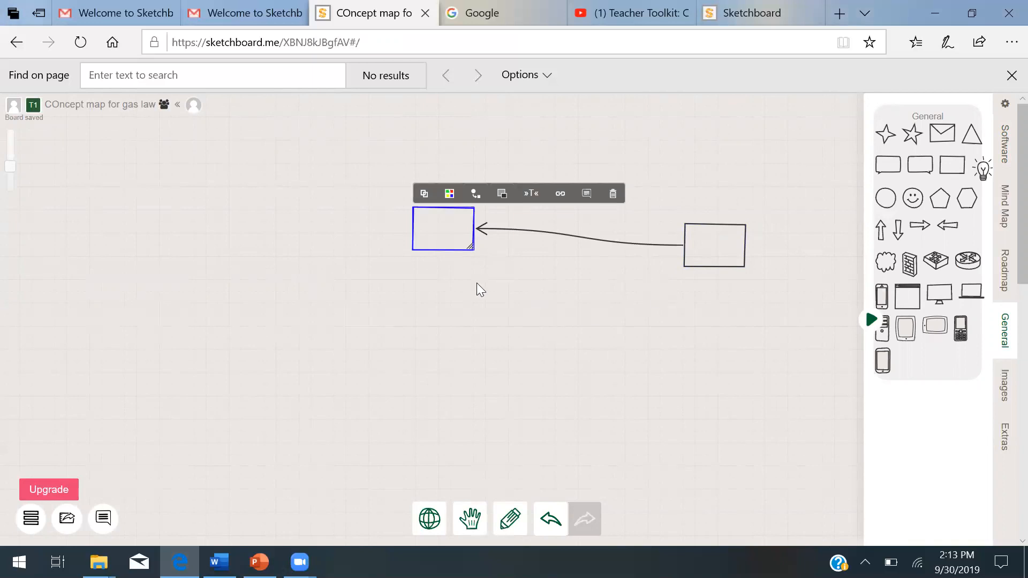
left_click(478, 307)
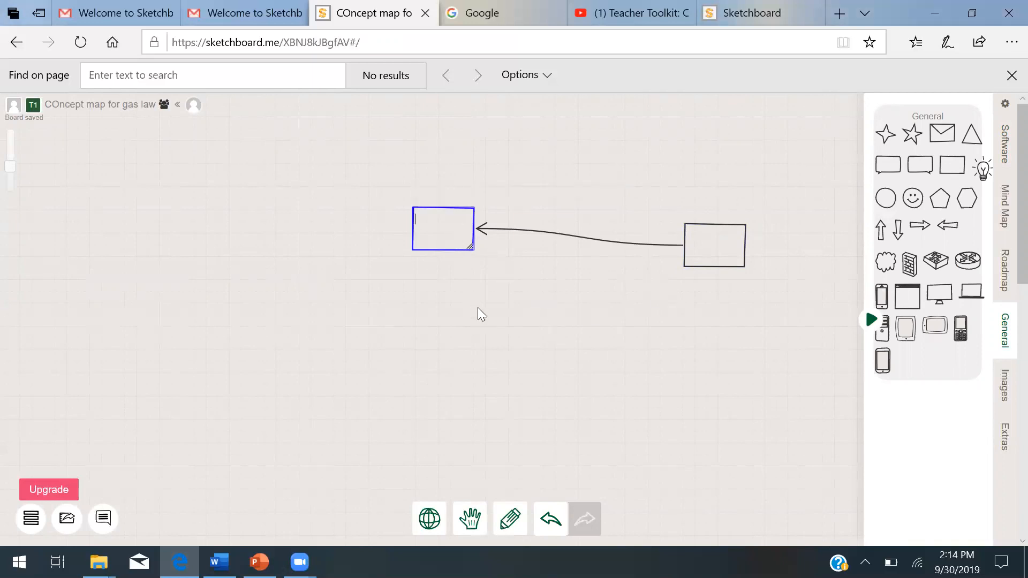
- Move the new rectangle below and left of the first rectangle
right_click(435, 214)
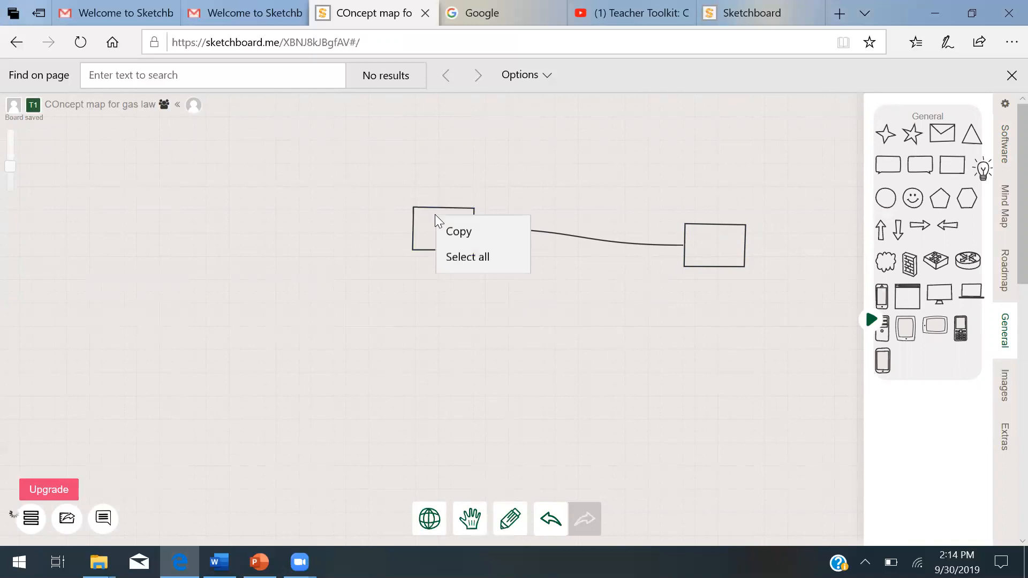
left_click(430, 207)
left_click(433, 211)
left_click_drag(434, 211, 567, 360)
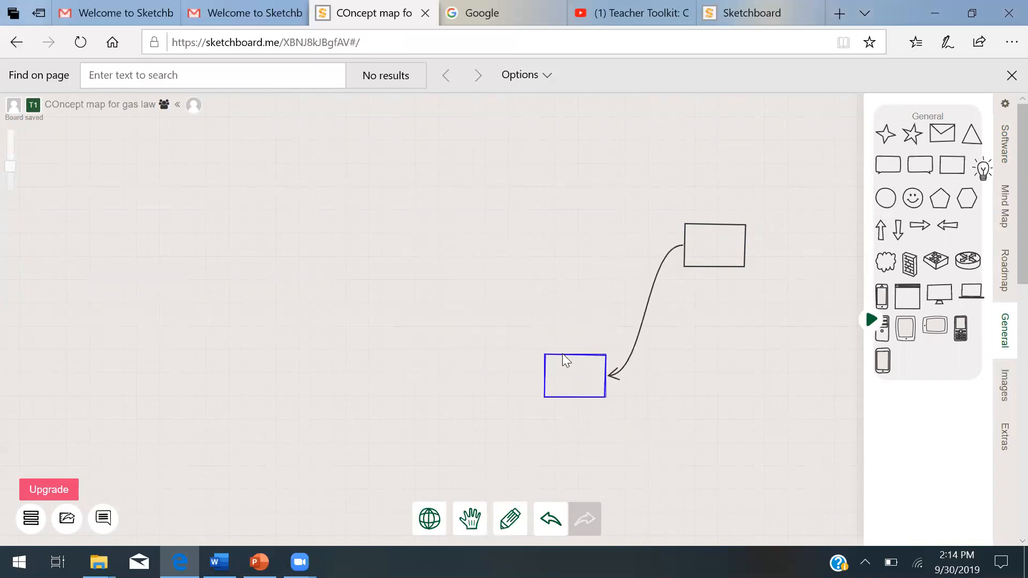
- Quick-connect two more rectangles in a row above the lower one, then delete both of their connecting arrows
double_click(564, 239)
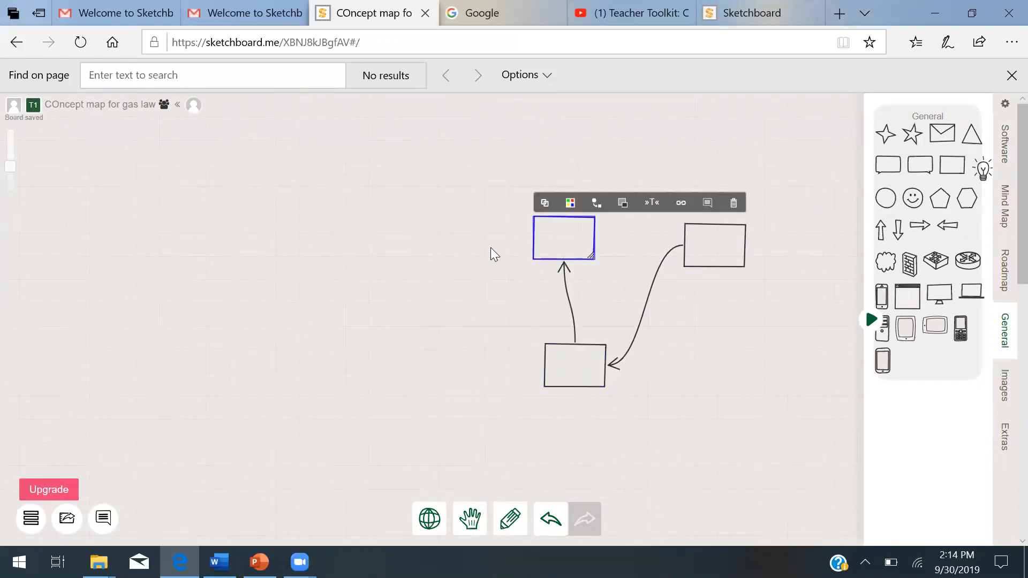
double_click(436, 234)
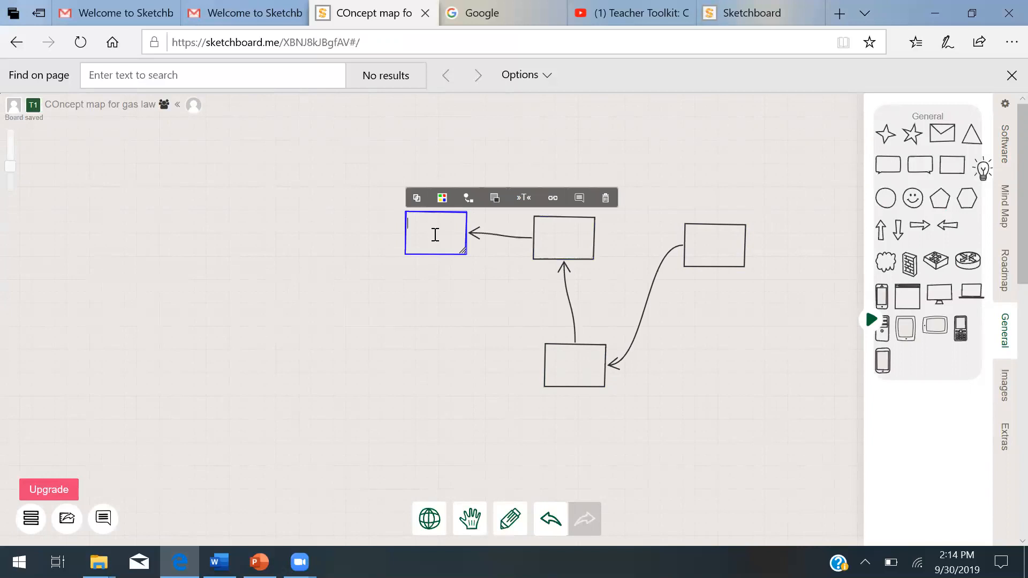
left_click(500, 234)
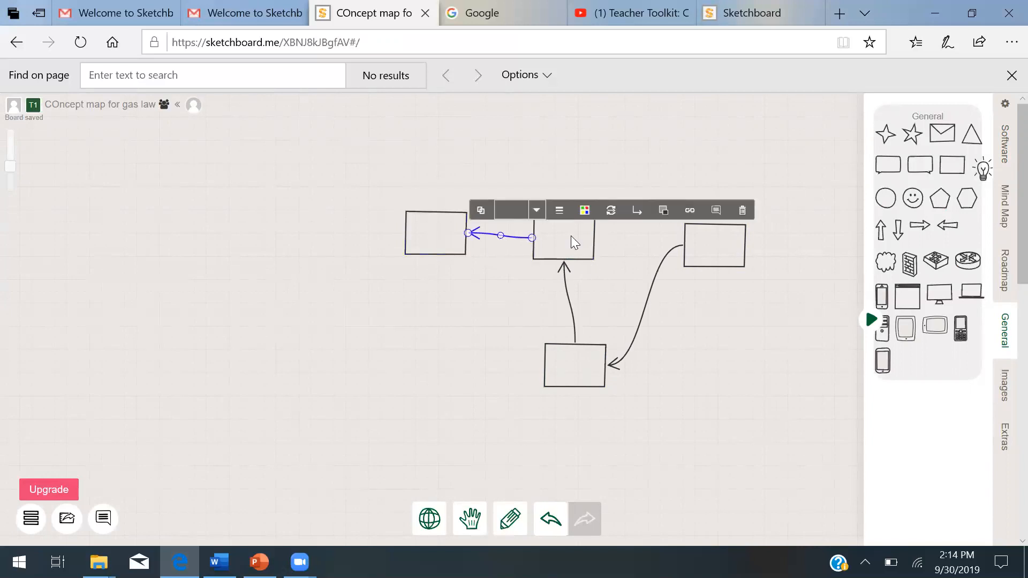
key("Delete")
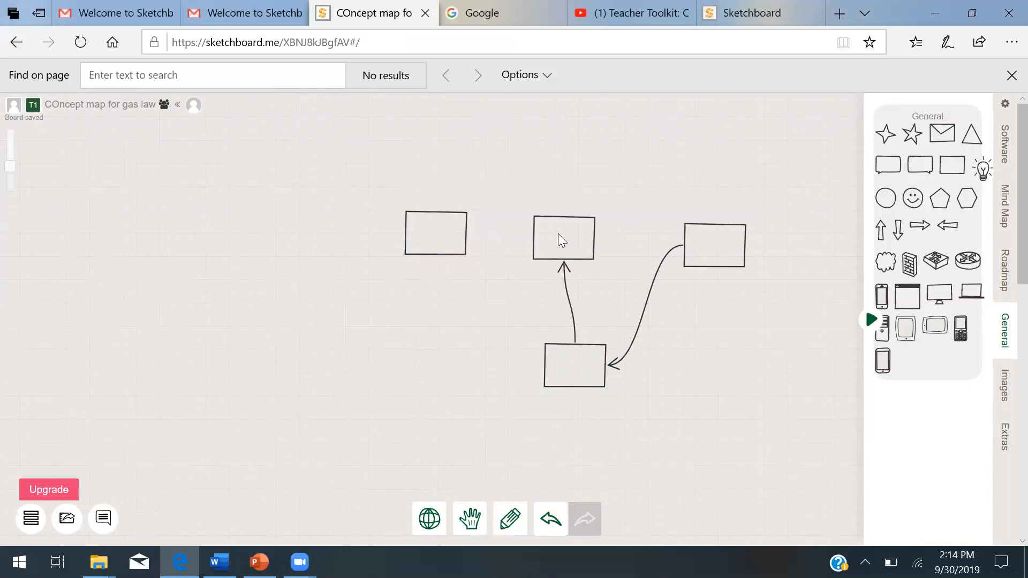
left_click(567, 300)
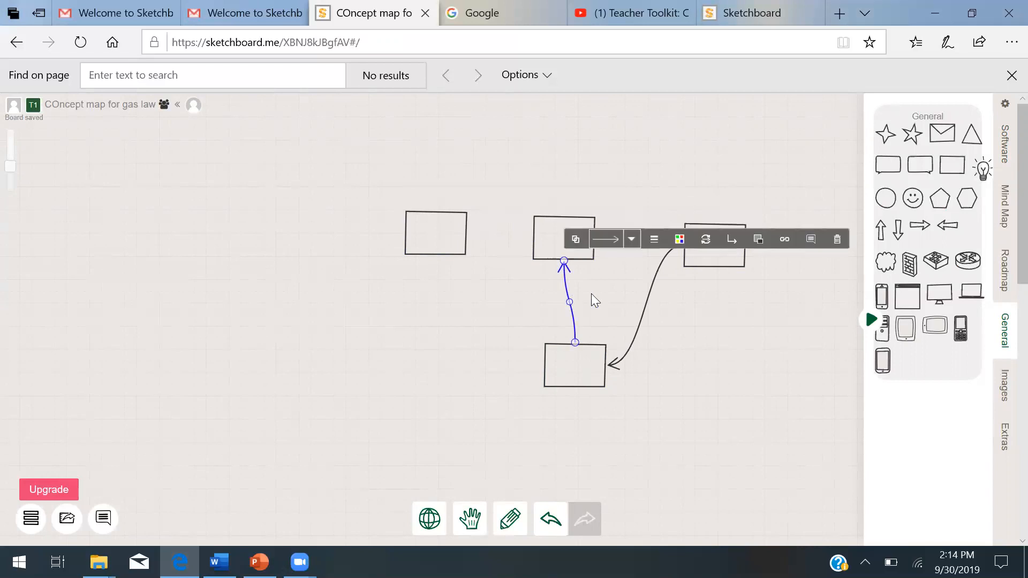
key("Delete")
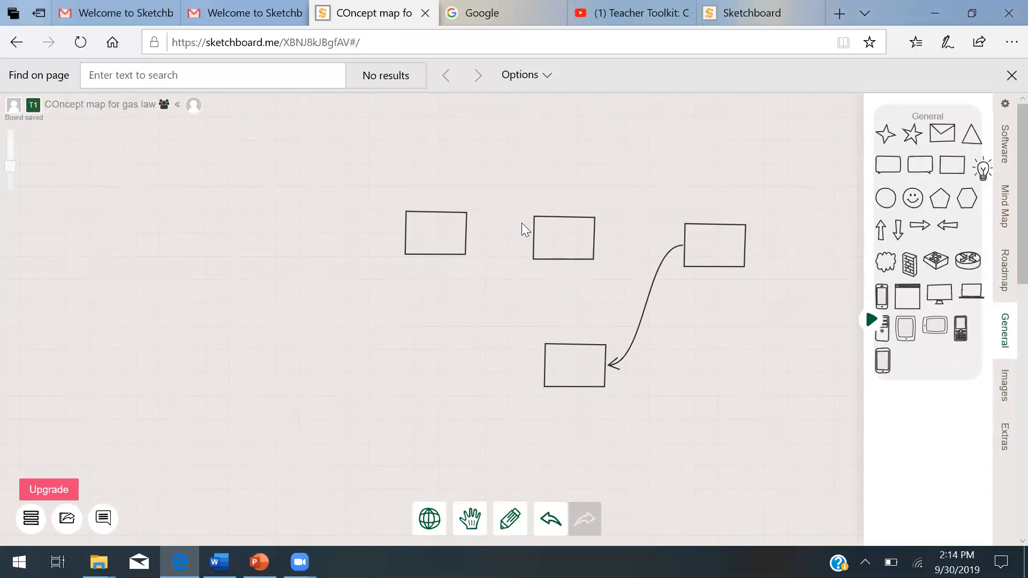
- Enter the label PV=k in the leftmost rectangle
left_click(430, 229)
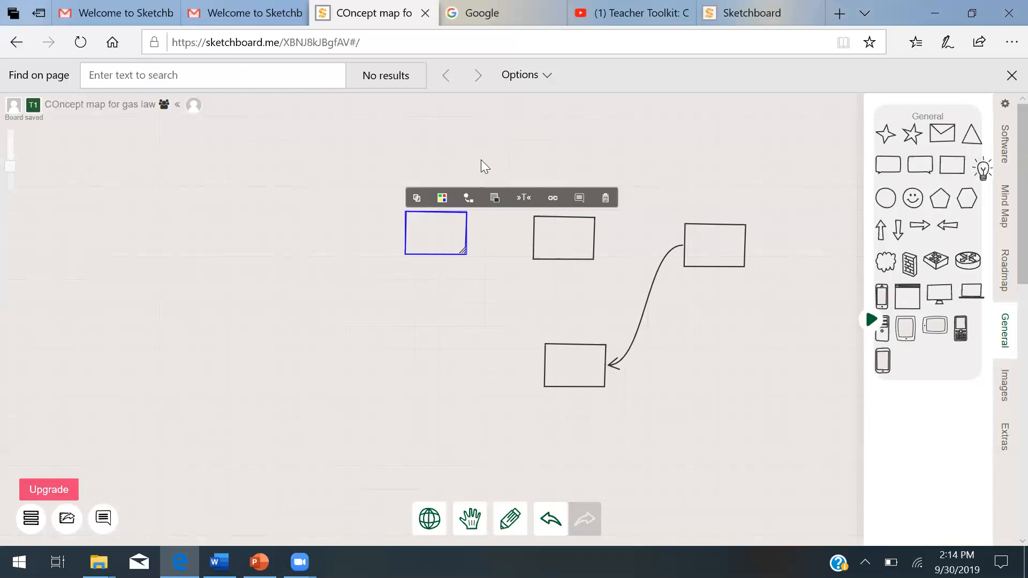
double_click(445, 230)
type("PV=k")
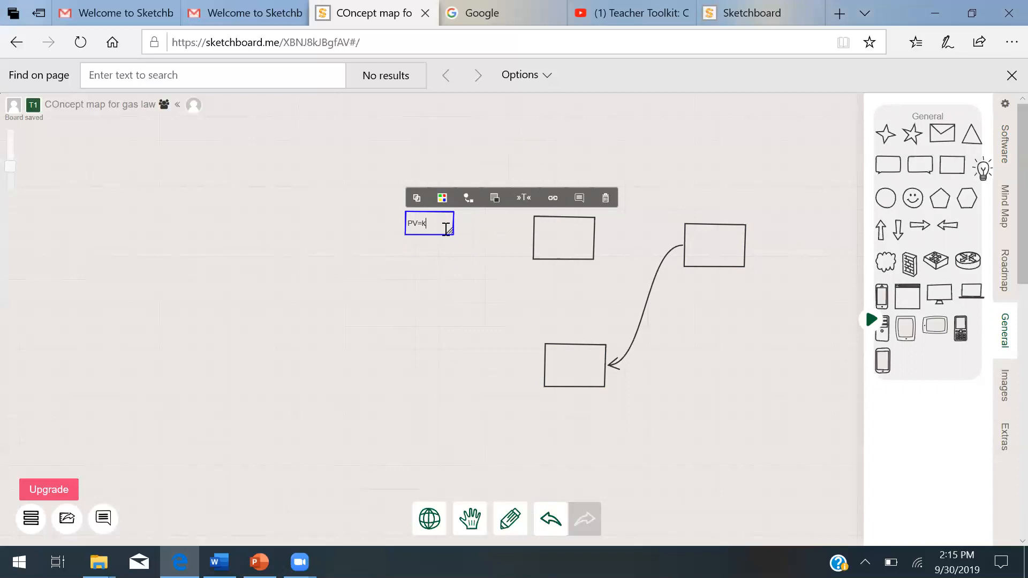
- Enter the label V/T=k in the middle top rectangle
left_click(565, 235)
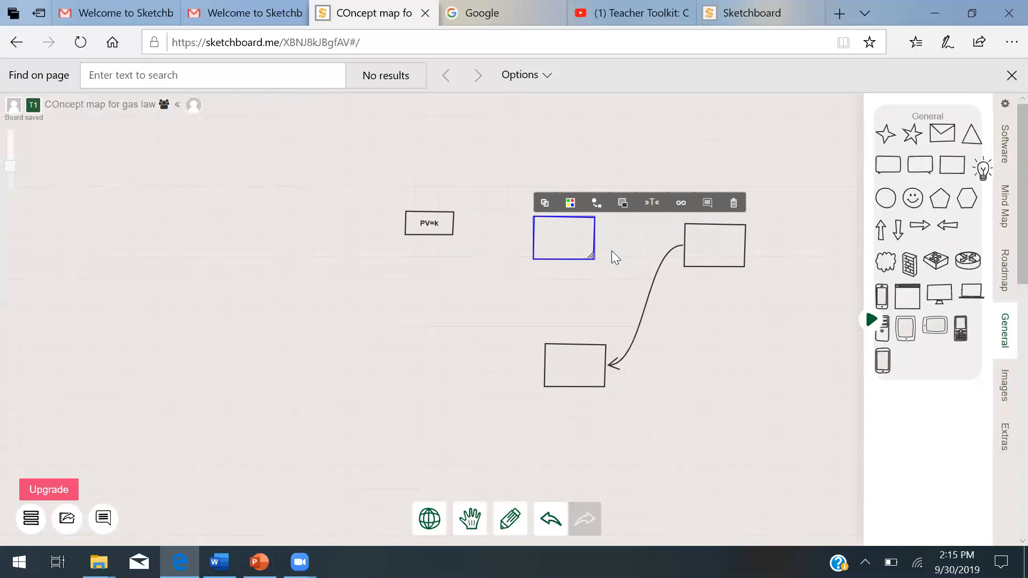
double_click(559, 232)
type("V/T=")
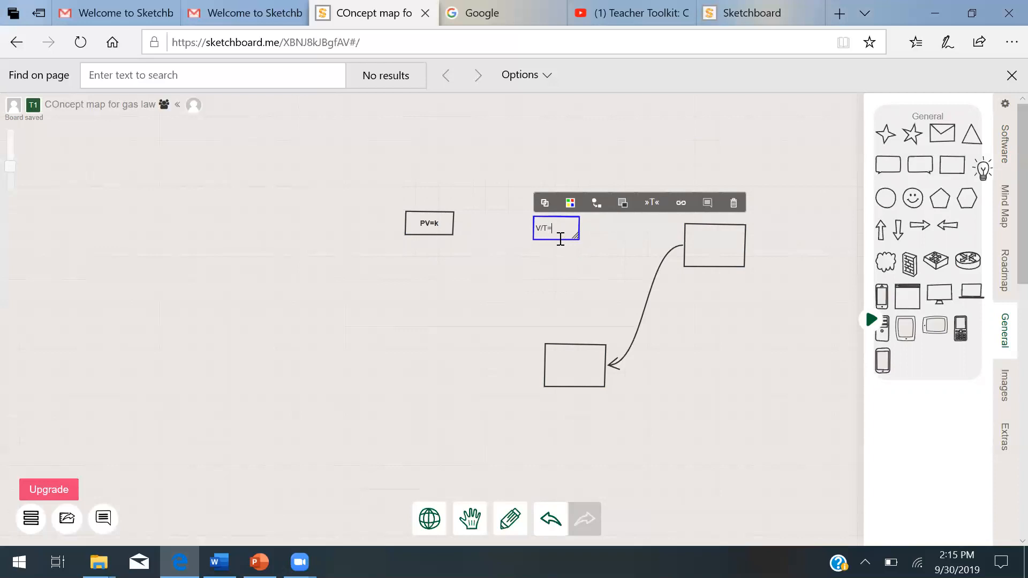
type("k")
- Enter the label P/T=k in the rightmost rectangle
left_click(698, 243)
left_click(700, 242)
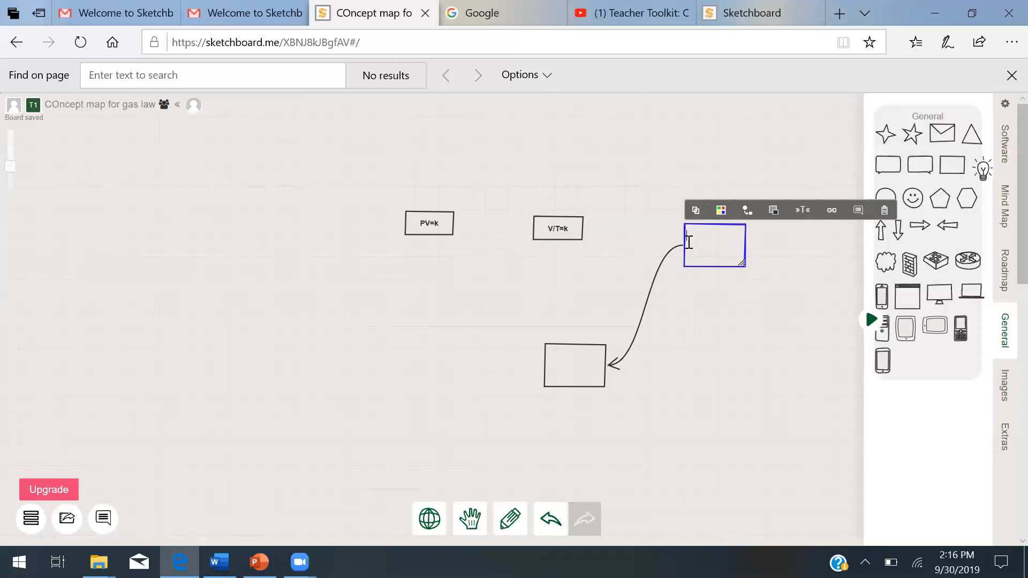
type("P/T")
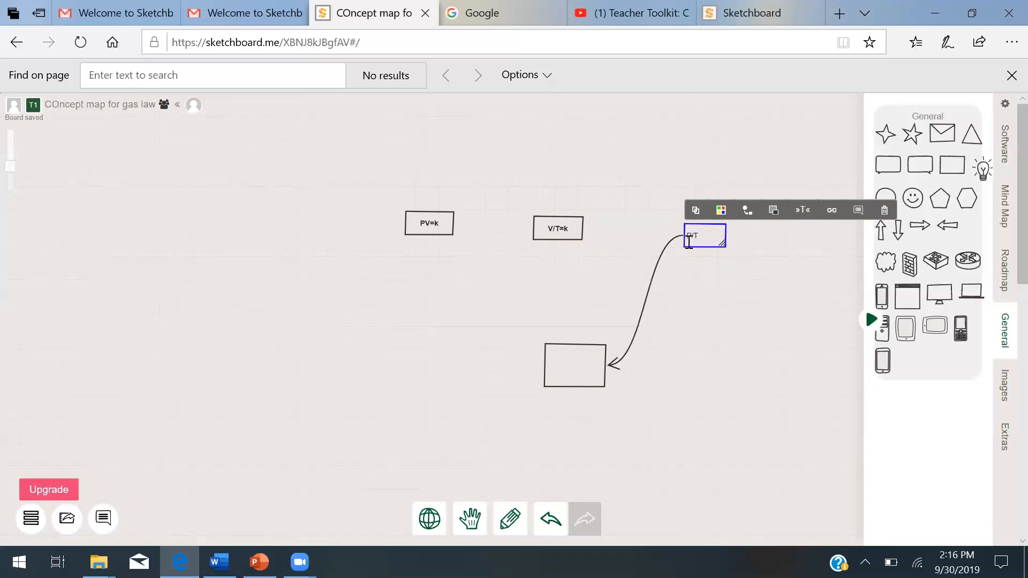
type("=k")
- Draw an arrow from the V/T=k box to the bottom rectangle
left_click(566, 228)
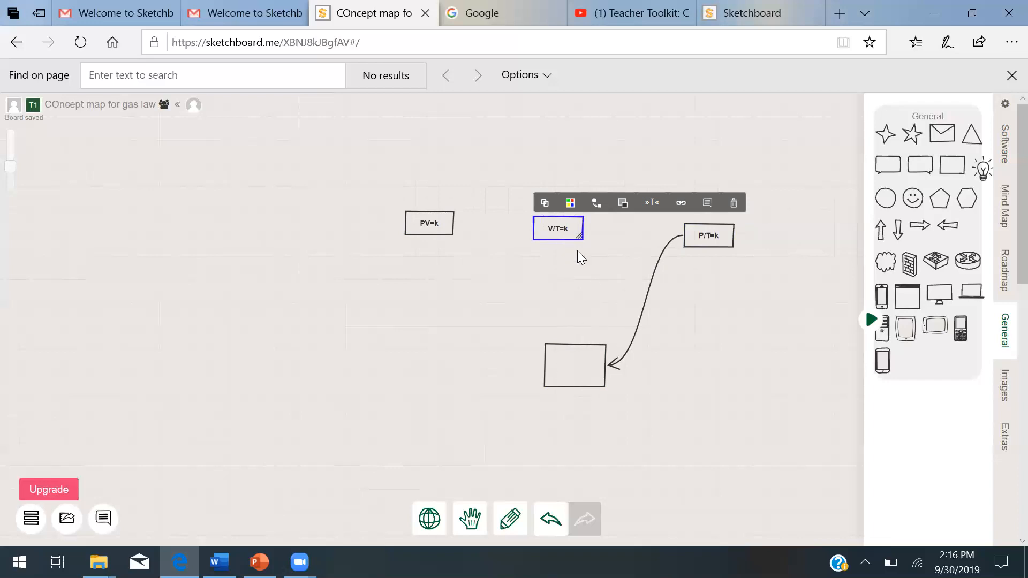
left_click(556, 230)
left_click_drag(557, 239, 558, 344)
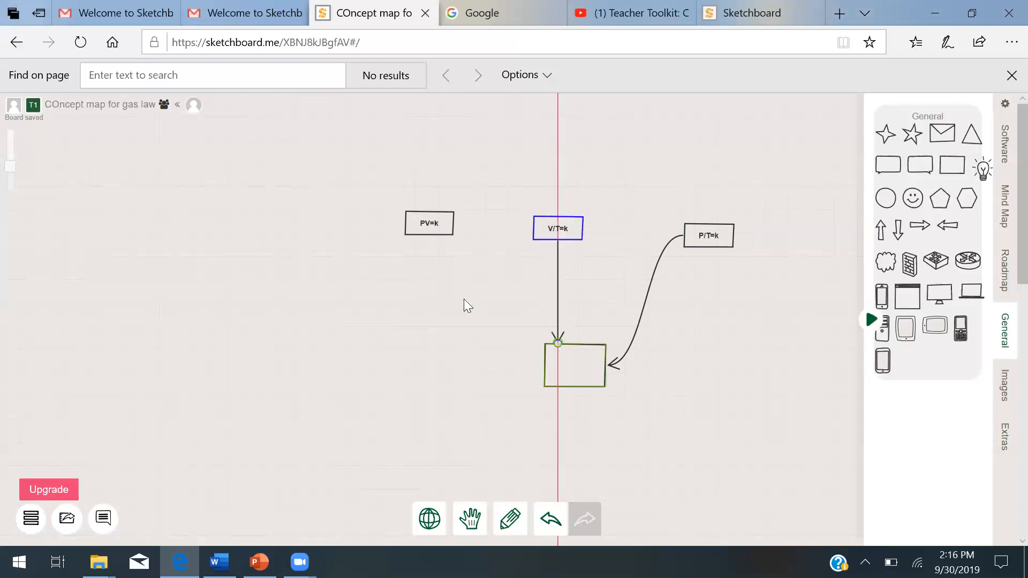
- Draw an arrow from the PV=k box to the bottom rectangle and select it
left_click(427, 222)
left_click_drag(429, 236, 541, 354)
left_click(563, 353)
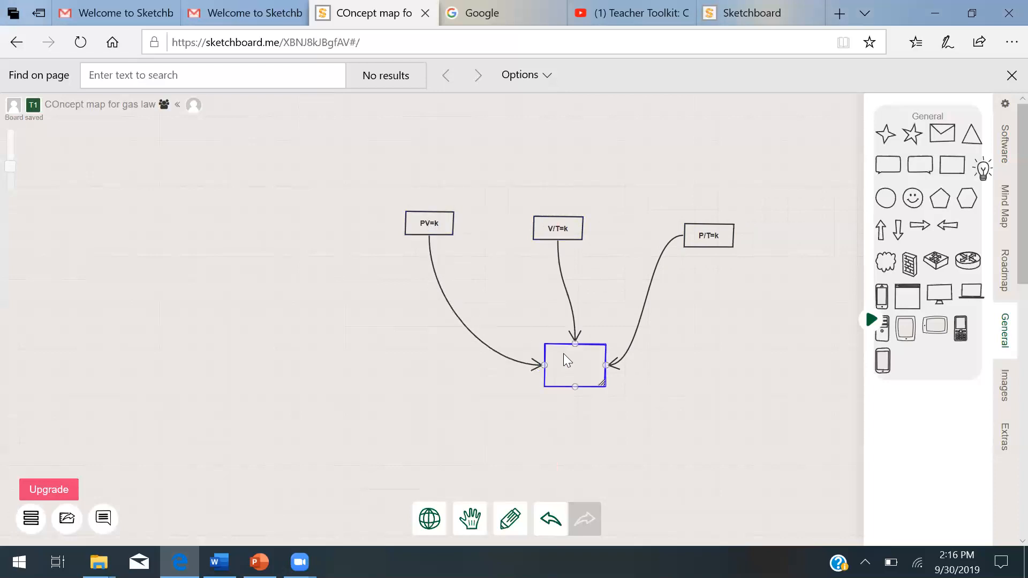
- Label the bottom rectangle general gas law with V=nT/P on a second line
double_click(564, 353)
type("gener")
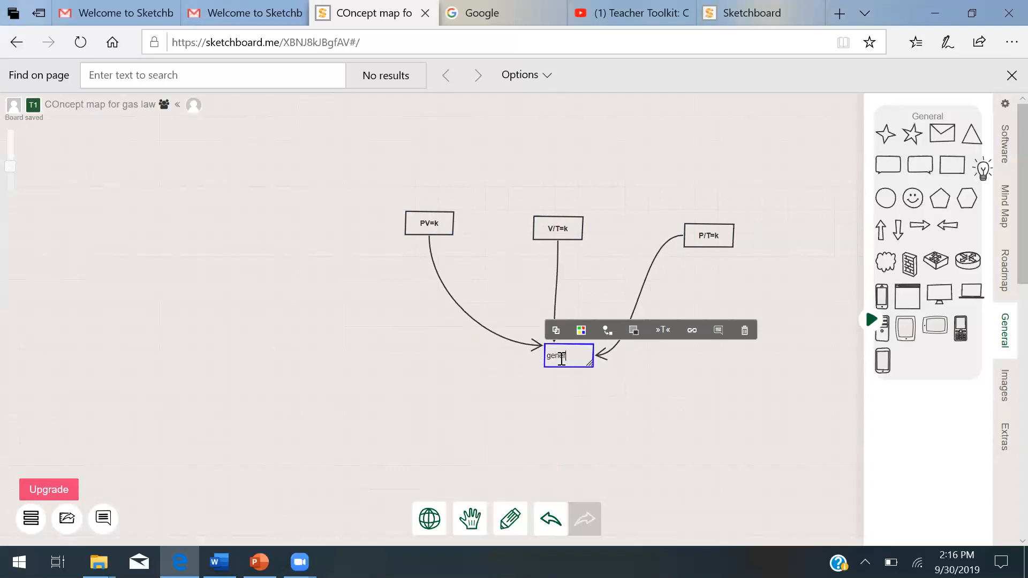
type("al gas law")
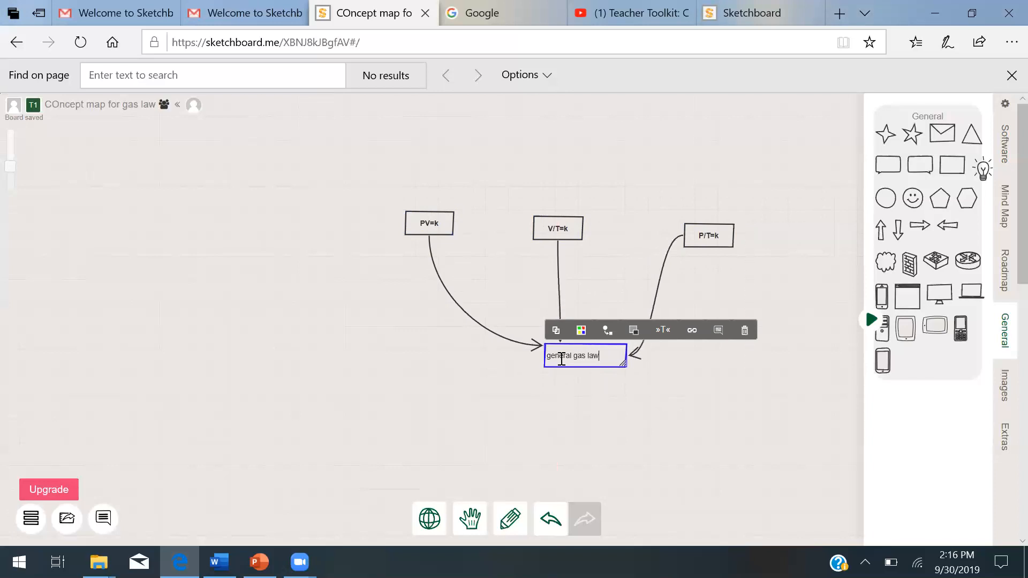
key("Return")
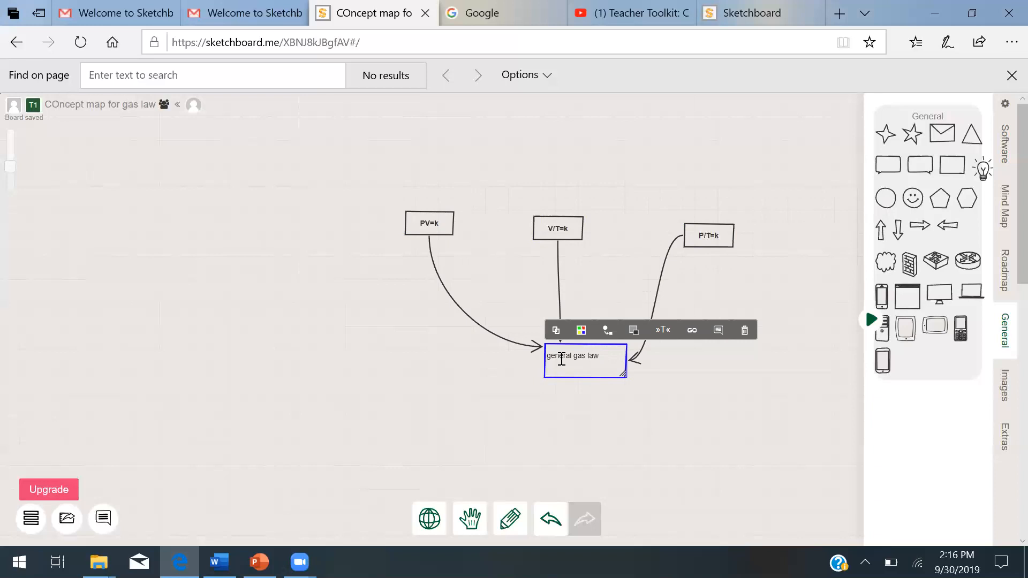
key("Return")
type("V")
type("=")
type("nrT")
type("/P")
- Add a rectangle to the right of the general gas law box and label it V/n=k
left_click(716, 355)
left_click_drag(947, 168, 718, 343)
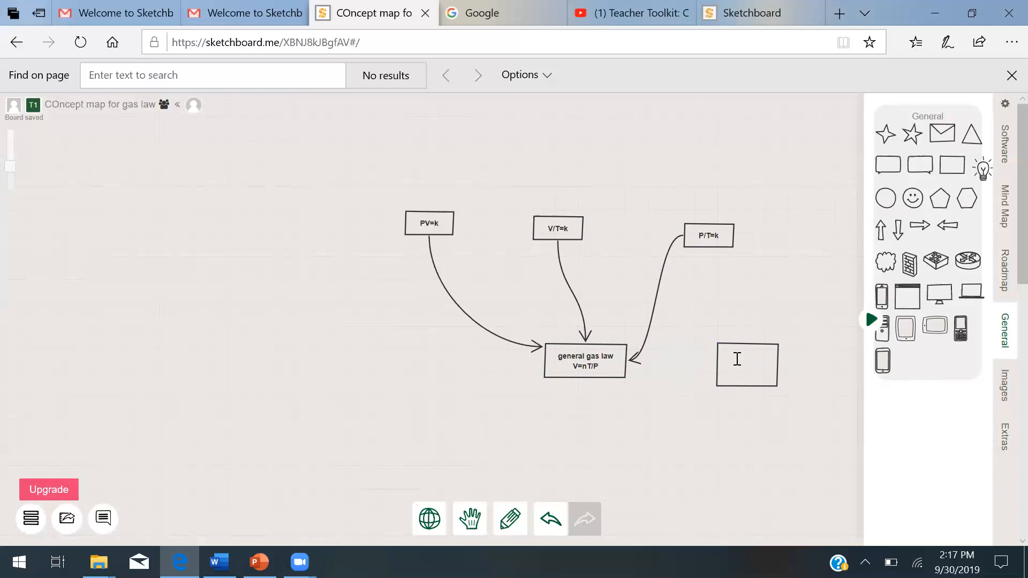
type("V")
type("/n=k")
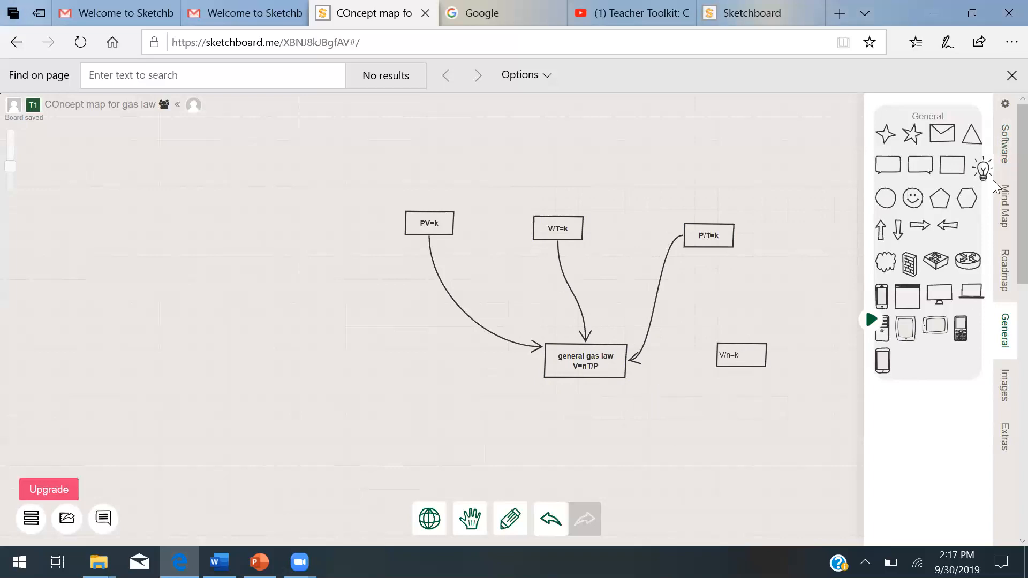
- Add a rectangle below the general gas law box and label it Ideal Gas Law
left_click_drag(956, 164, 629, 421)
left_click(741, 358)
left_click(672, 435)
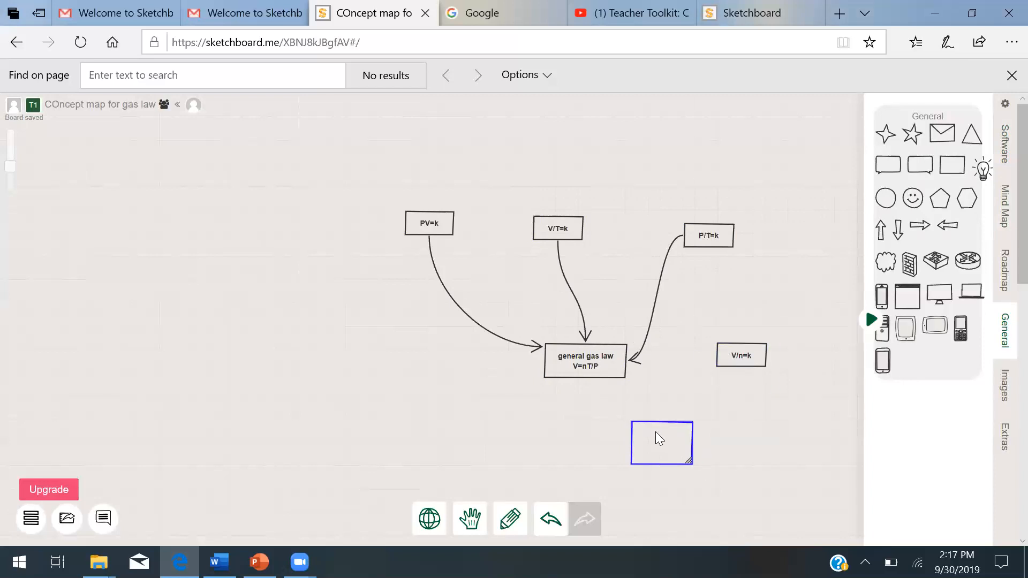
double_click(656, 432)
type("Id")
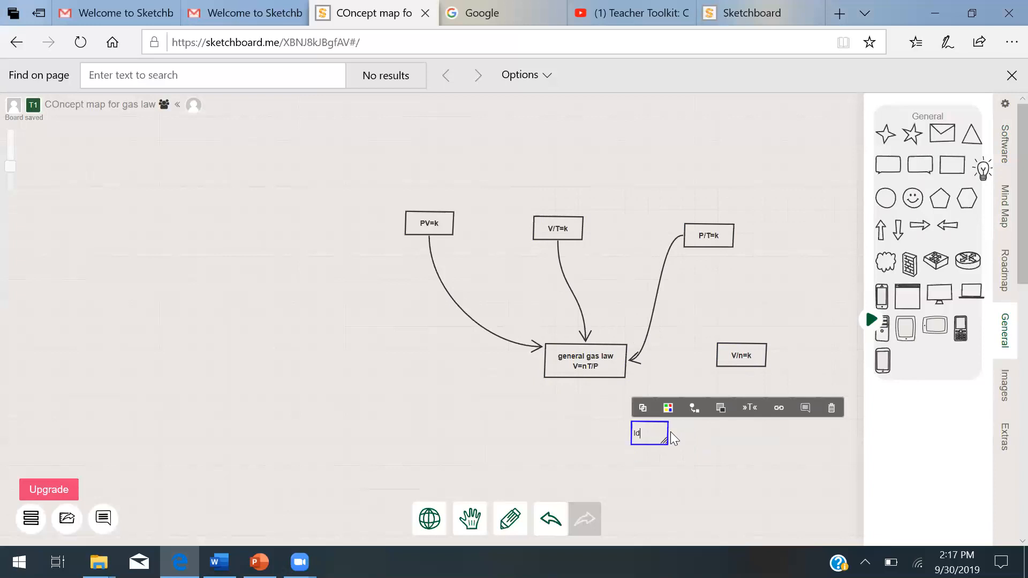
type("eal Gas Law")
- Draw arrows from the general gas law box and the V/n=k box to the Ideal Gas Law box
left_click(594, 361)
left_click_drag(586, 378, 650, 425)
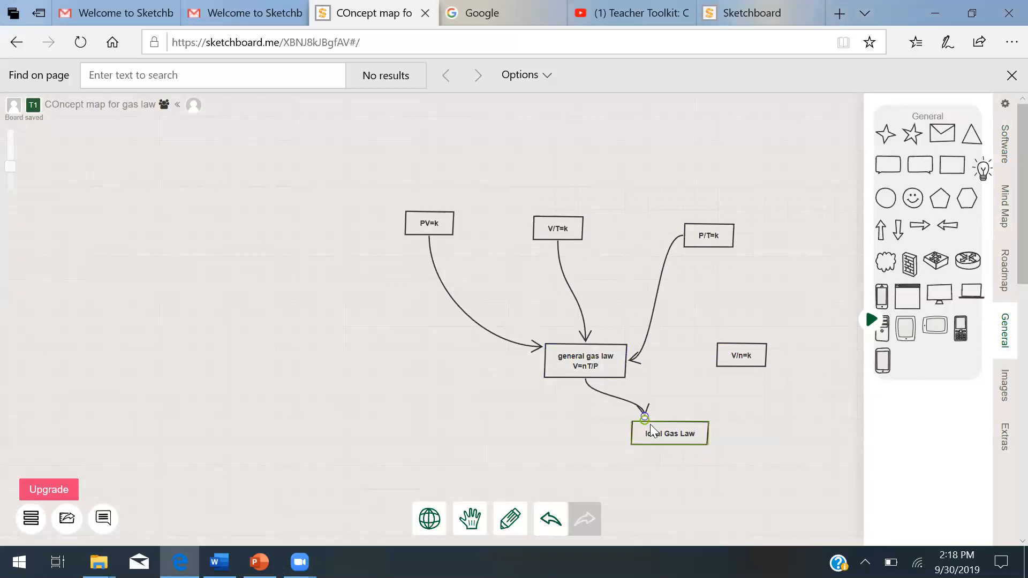
left_click(735, 360)
left_click_drag(744, 366, 698, 404)
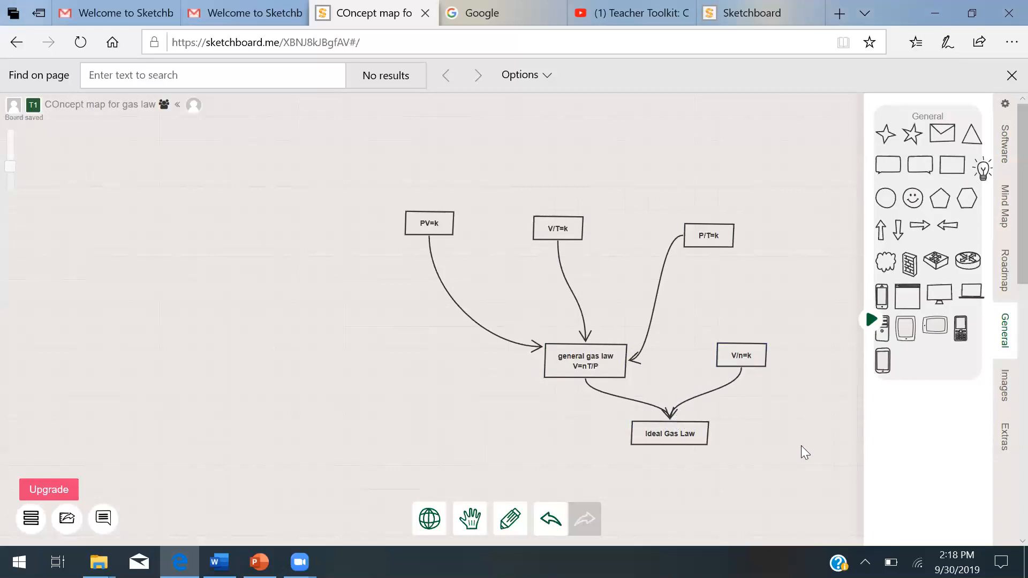
- Add a question mark on a new line below the Ideal Gas Law label
double_click(701, 434)
key("Return")
key("Return")
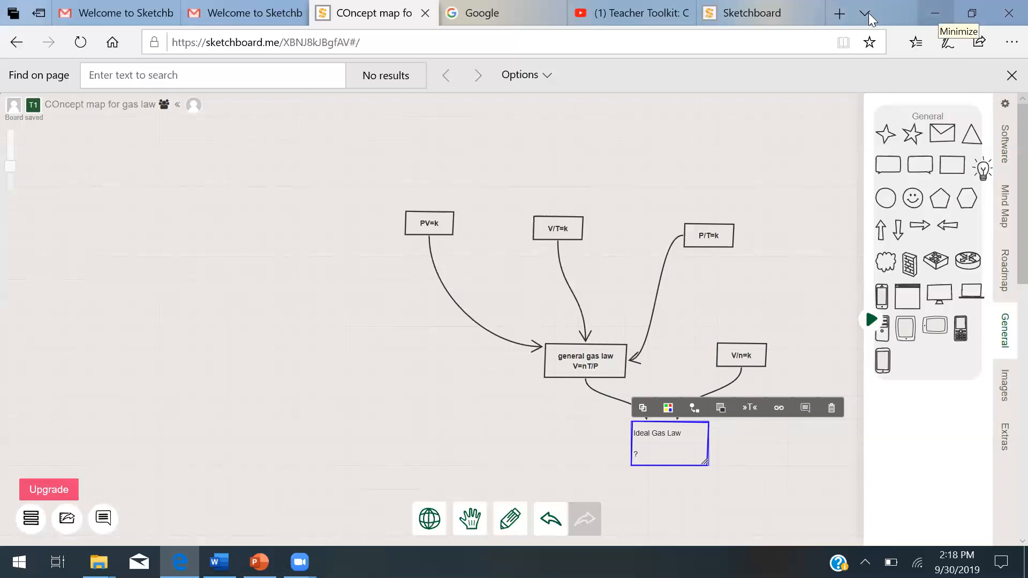
- Change the board background to Sepia
left_click(31, 518)
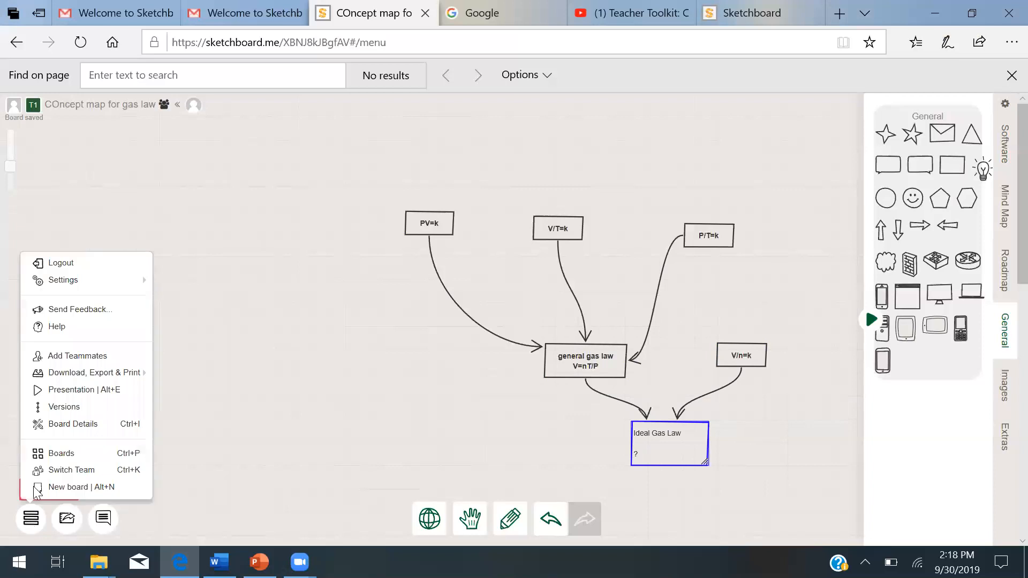
mouse_move(77, 285)
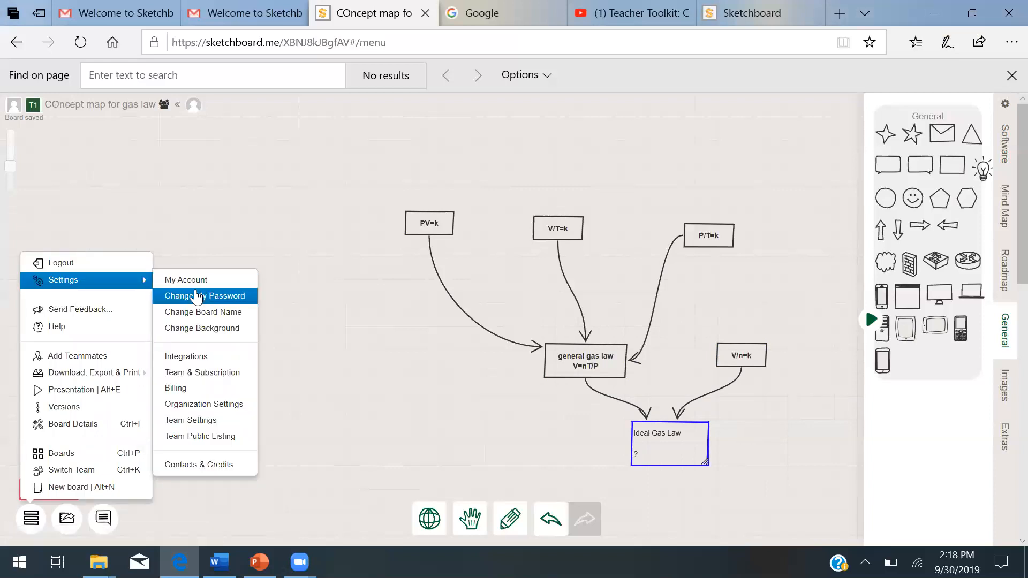
left_click(193, 328)
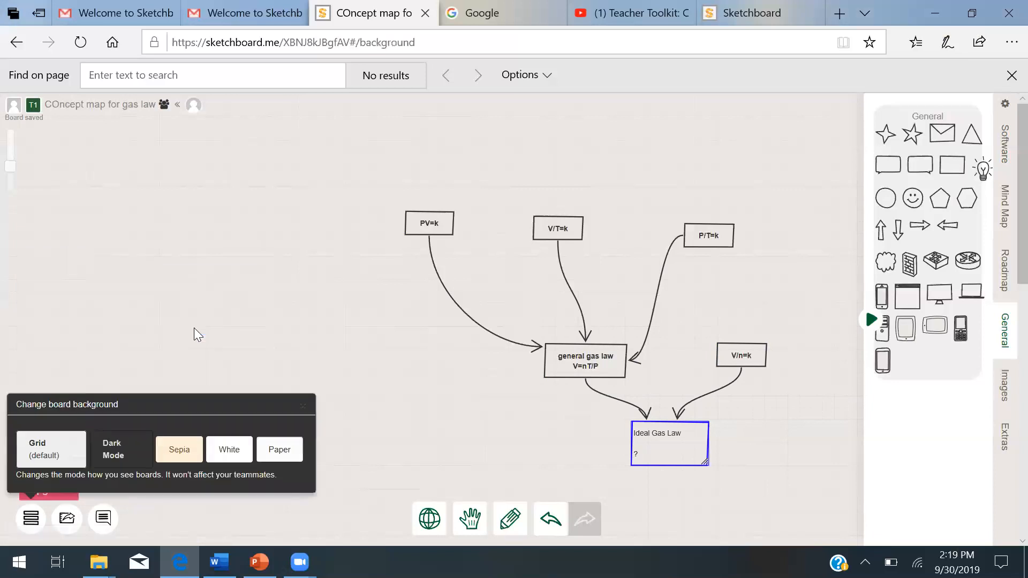
left_click(181, 451)
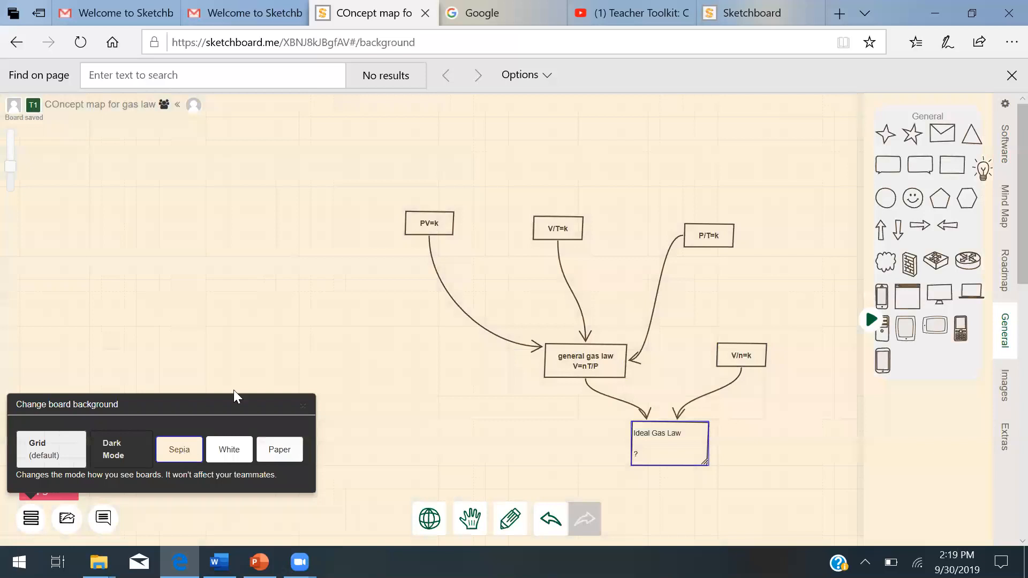
left_click(0, 357)
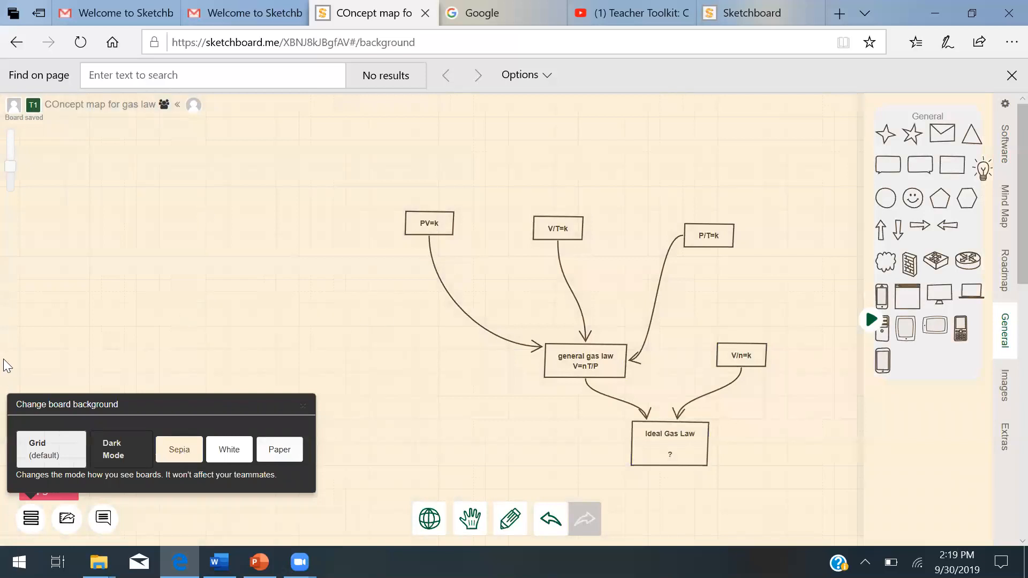
- Open the boards overview, return to the board and pan the concept map toward the upper left
left_click(31, 518)
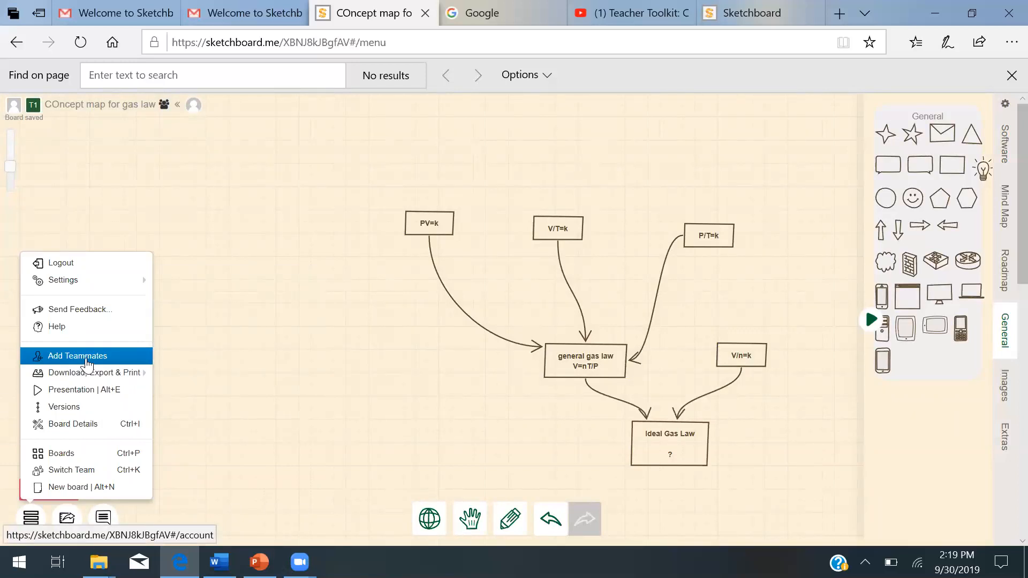
left_click(93, 456)
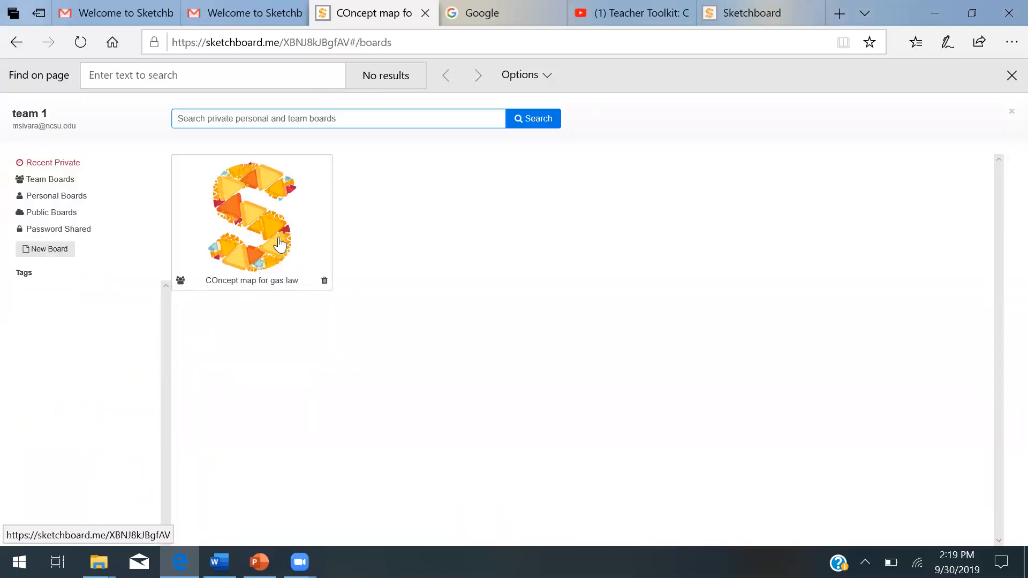
left_click(16, 42)
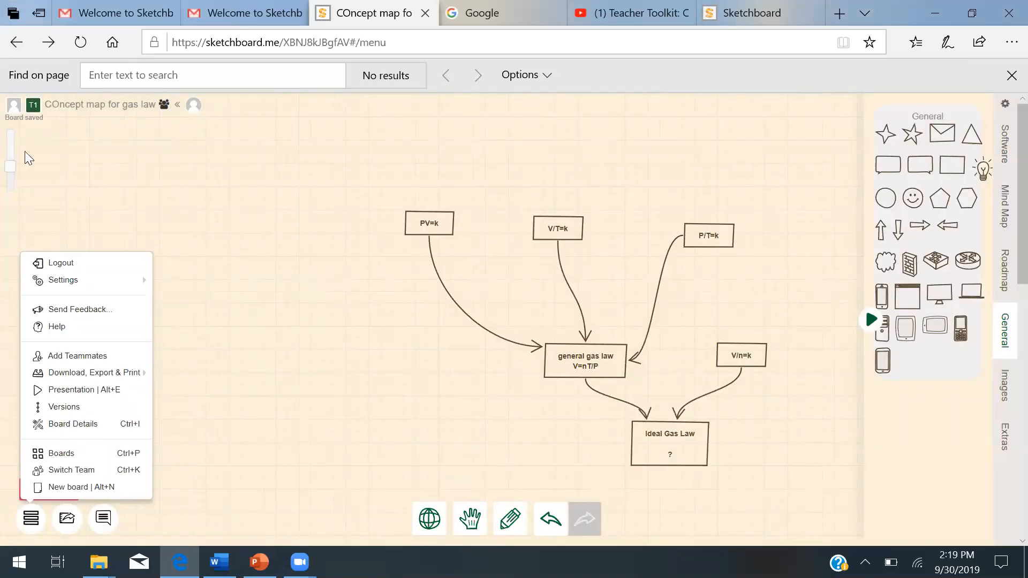
mouse_move(10, 166)
left_mouse_down()
mouse_move(12, 134)
mouse_move(10, 164)
left_mouse_up()
left_click(470, 520)
left_click_drag(355, 388, 200, 356)
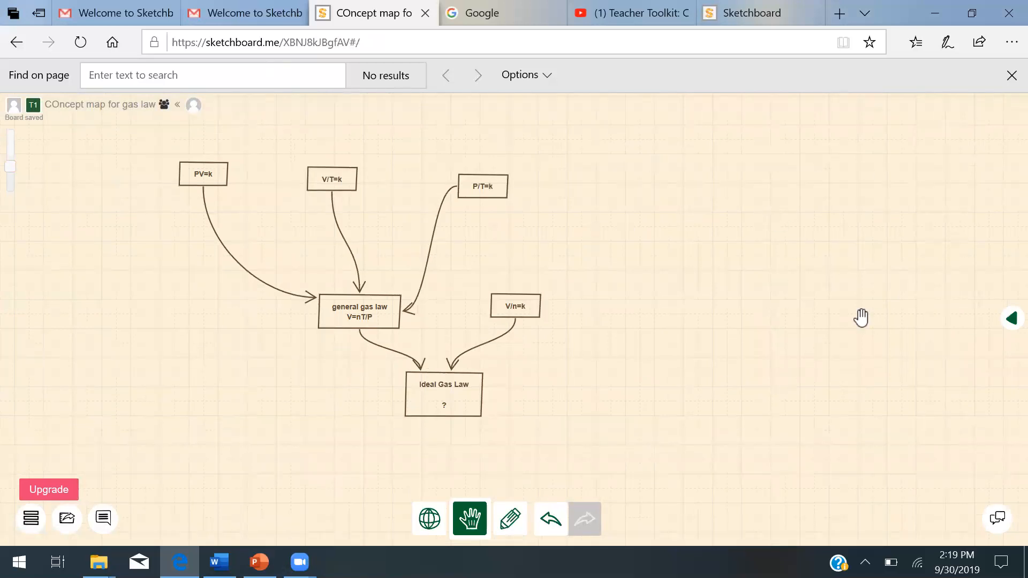
left_click(469, 519)
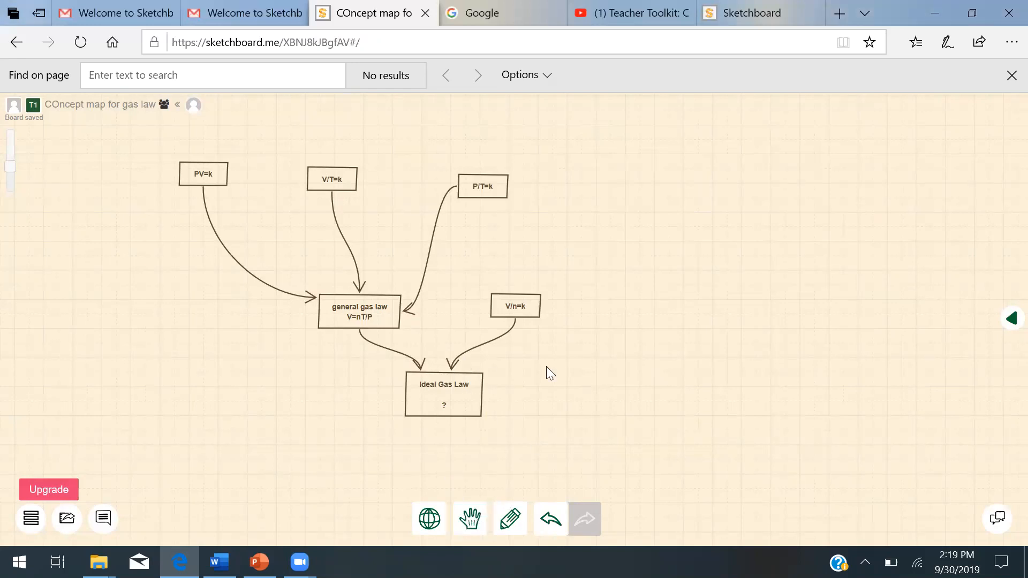
left_click(511, 520)
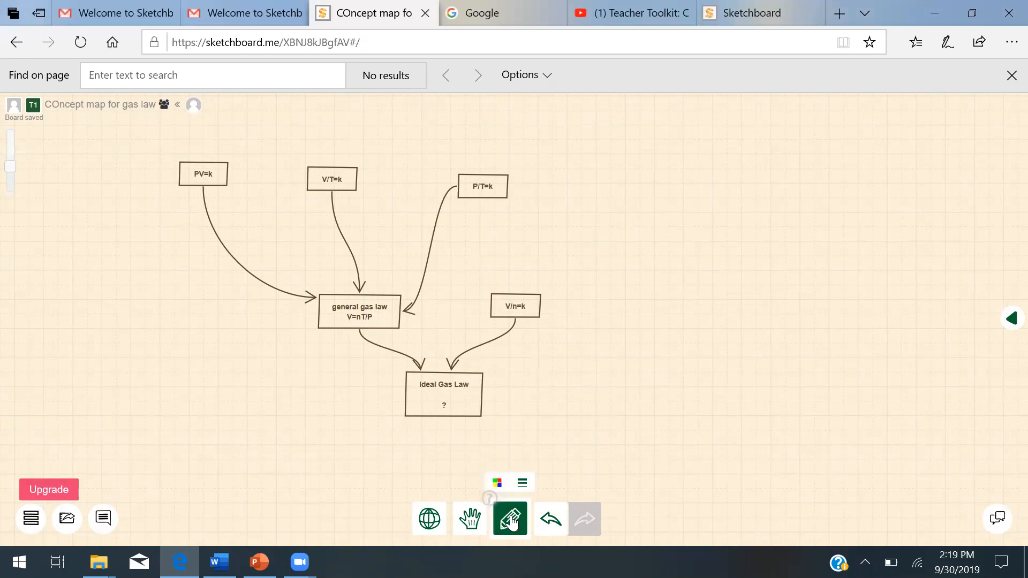
mouse_move(699, 375)
left_mouse_down()
mouse_move(666, 449)
mouse_move(684, 538)
mouse_move(832, 432)
mouse_move(761, 332)
mouse_move(708, 342)
mouse_move(676, 385)
left_mouse_up()
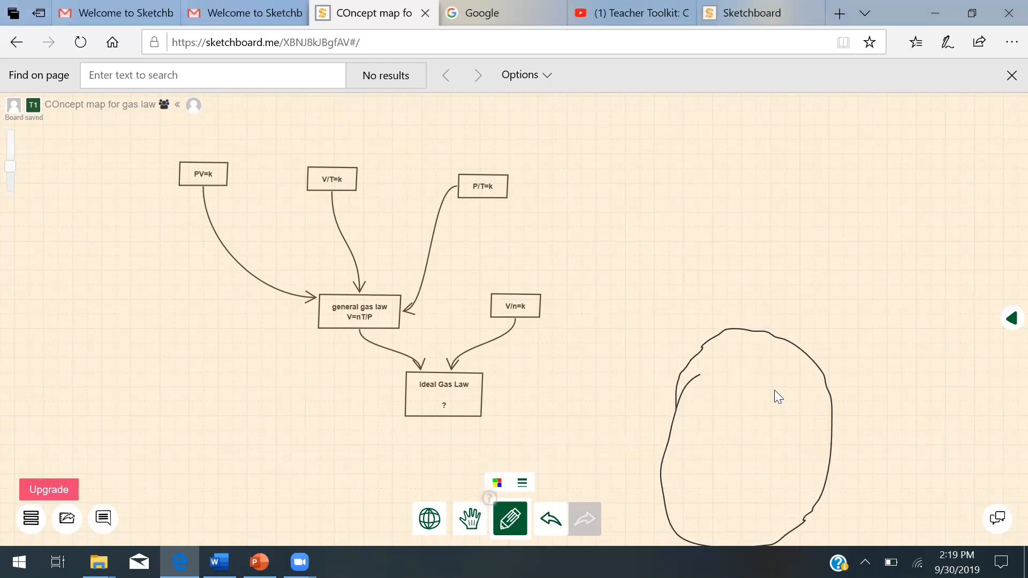
left_click(550, 527)
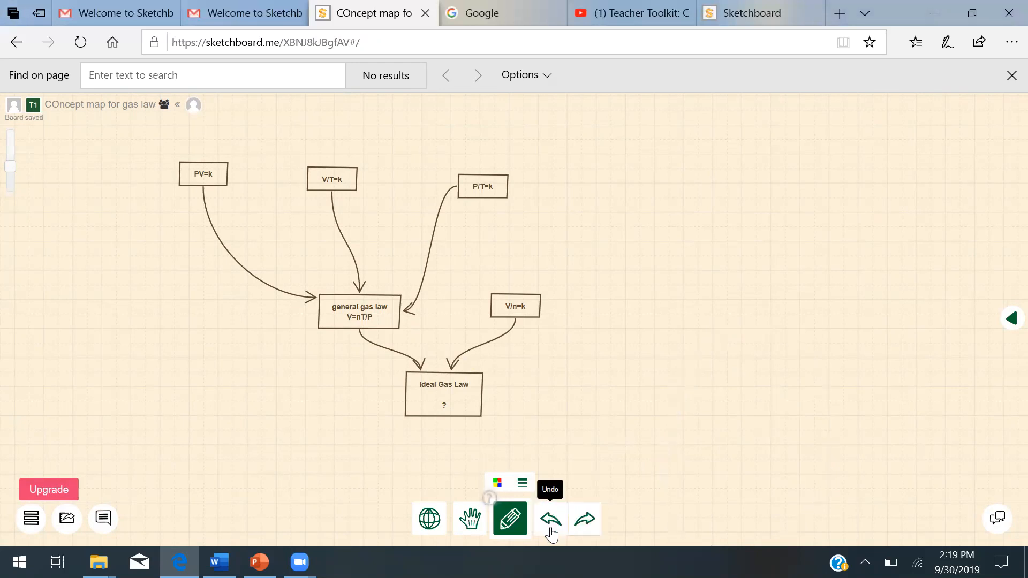
left_click(495, 482)
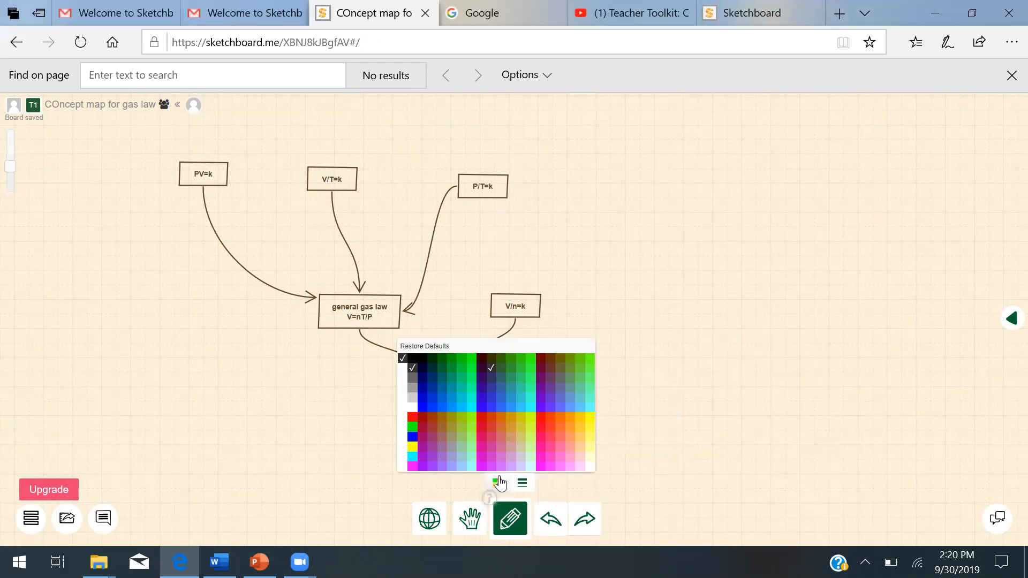
left_click(522, 483)
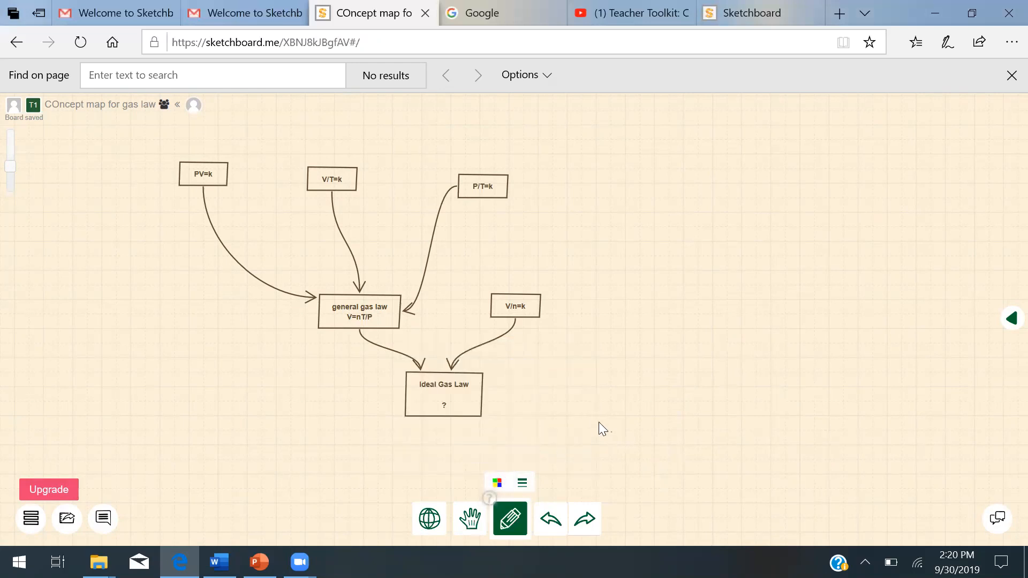
left_click(612, 433)
left_click(452, 391)
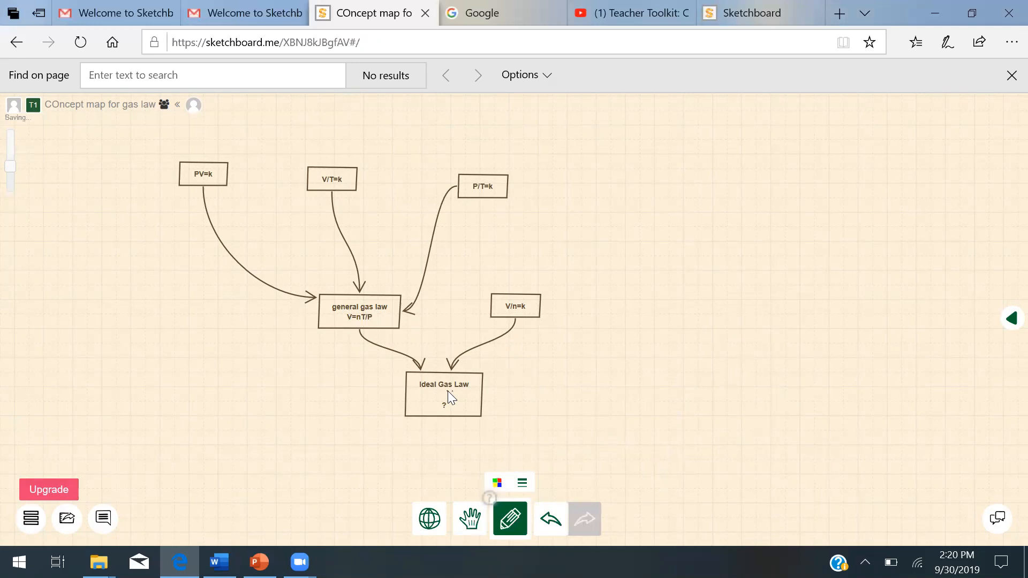
left_click(512, 510)
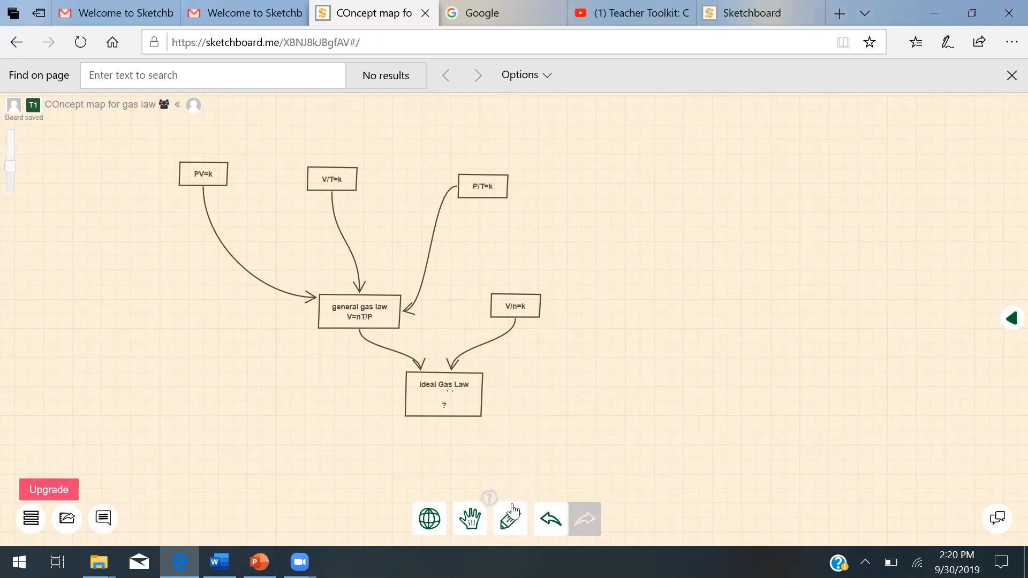
- Fill the Ideal Gas Law box with a cyan background colour
left_click(430, 390)
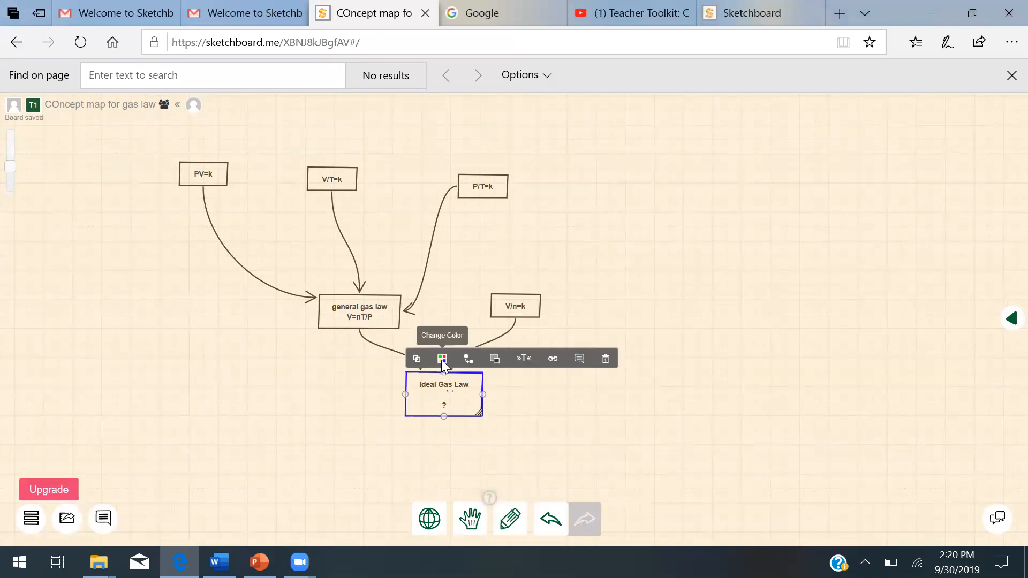
left_click(441, 360)
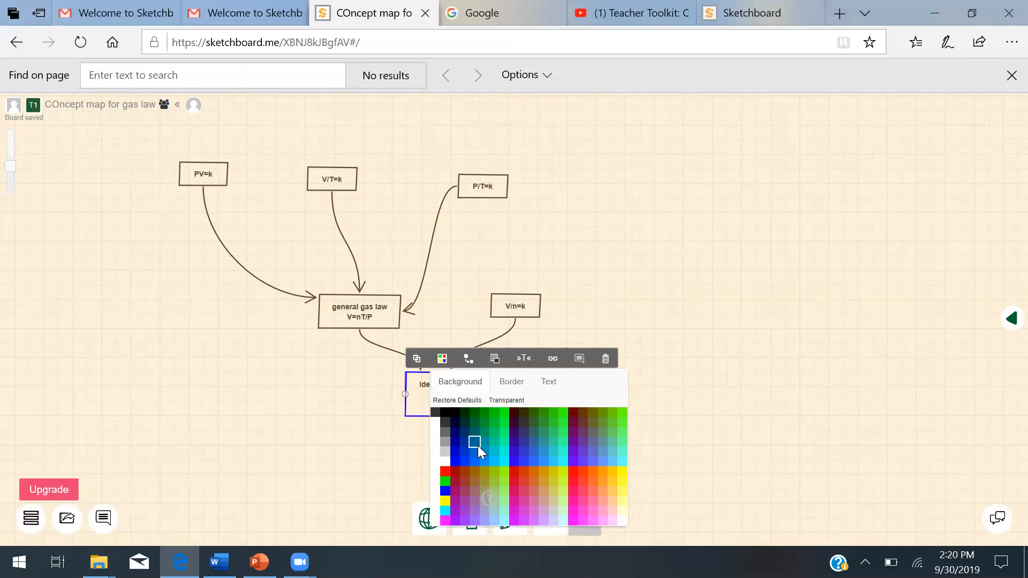
left_click(495, 451)
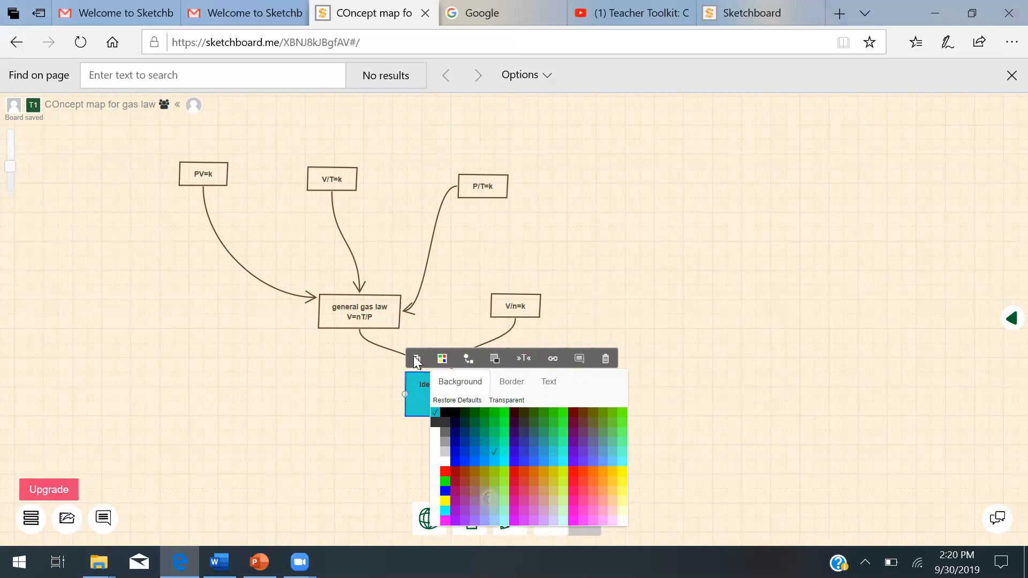
- Duplicate the Ideal Gas Law box and delete the copy
left_click_drag(419, 363, 551, 406)
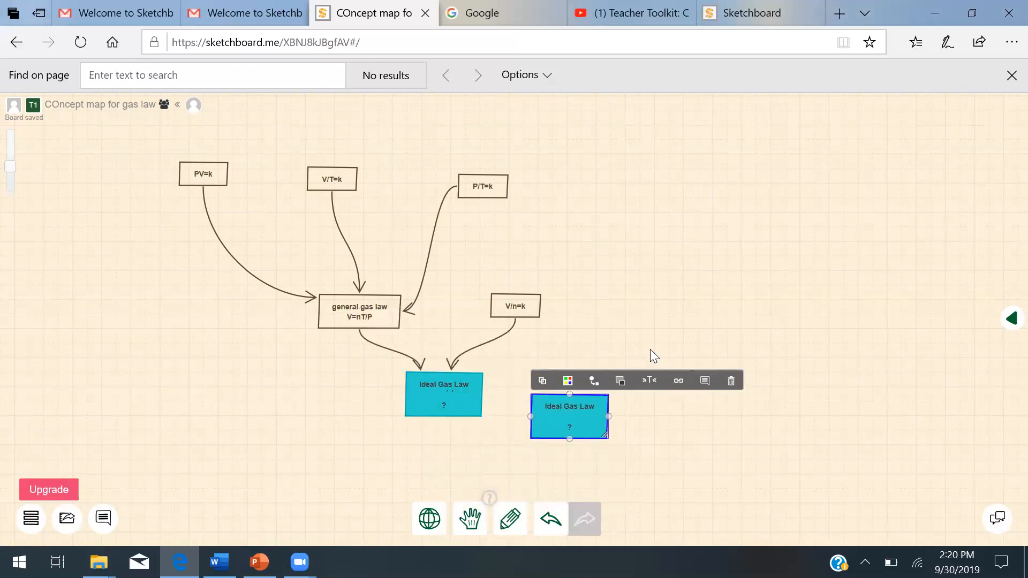
key("Delete")
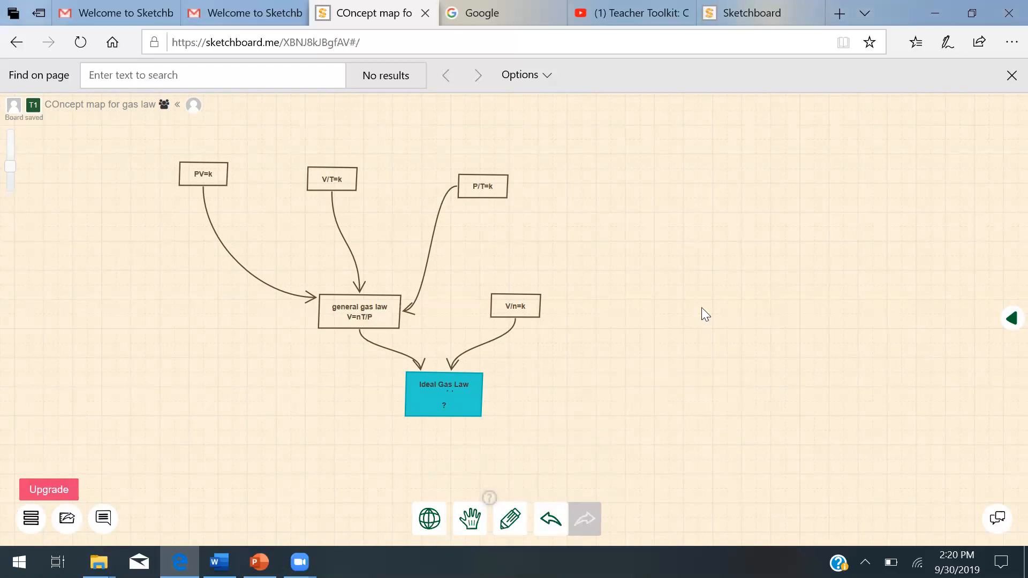
- Select the Ideal Gas Law box and add the comment "Complete Ideal Gas Law" to it
left_click(449, 402)
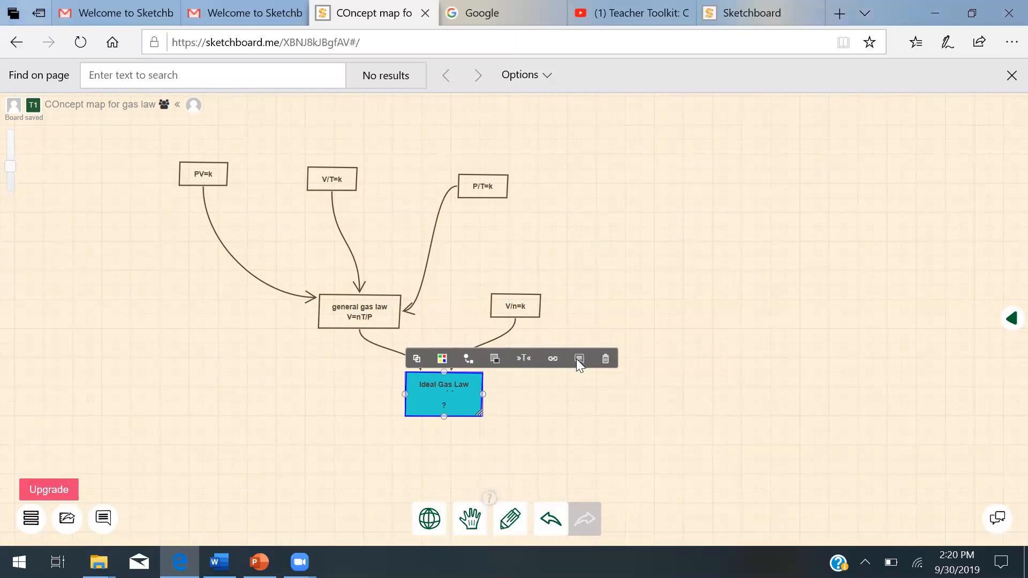
left_click(103, 518)
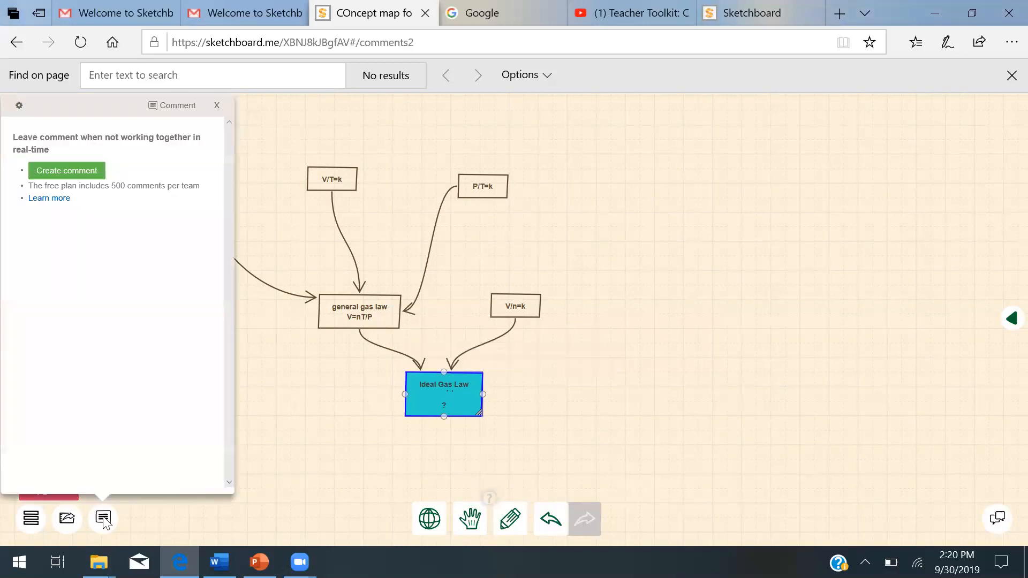
left_click(90, 170)
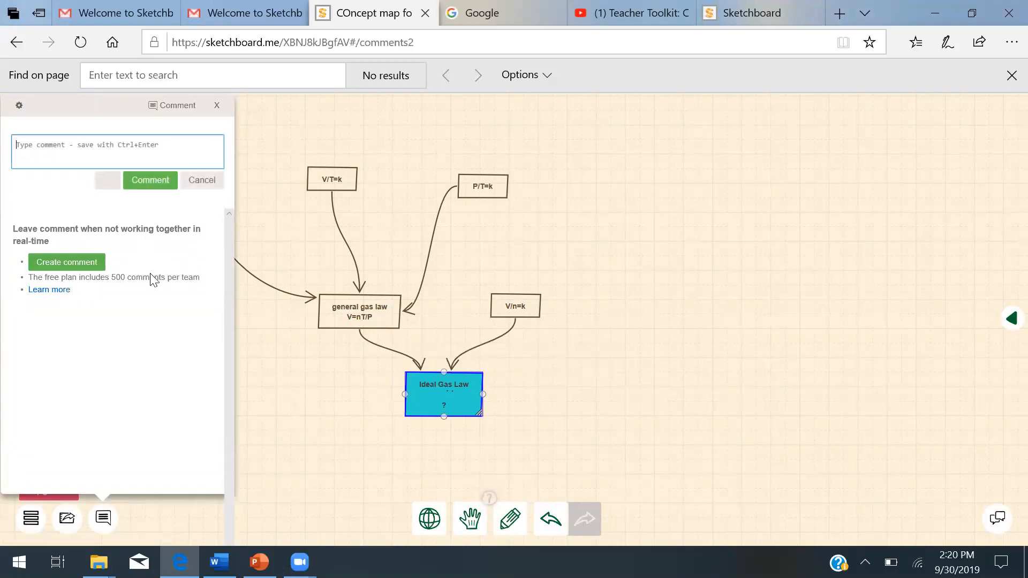
type("c")
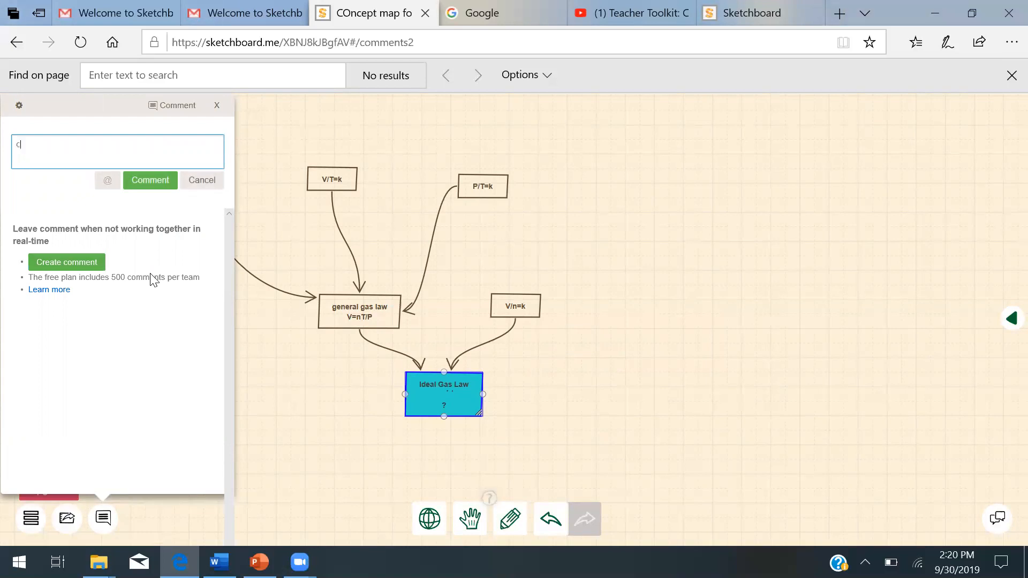
type("omplete ")
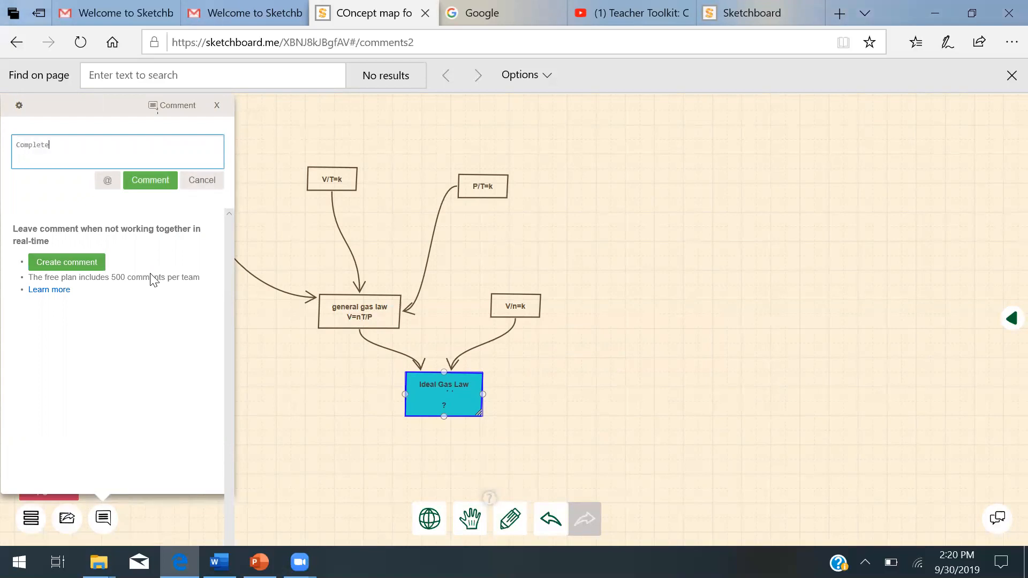
type("I")
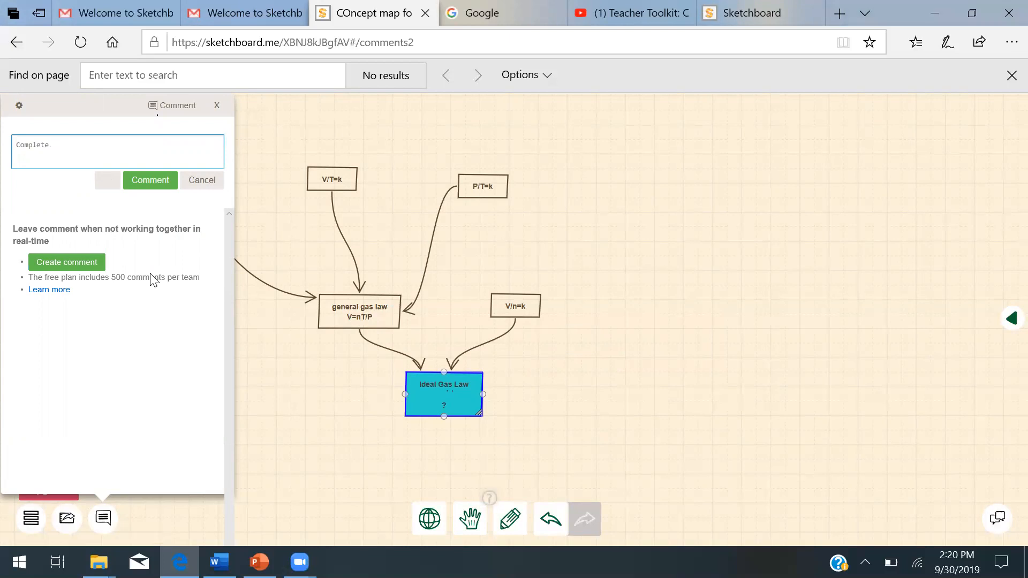
type("deal Gas Law")
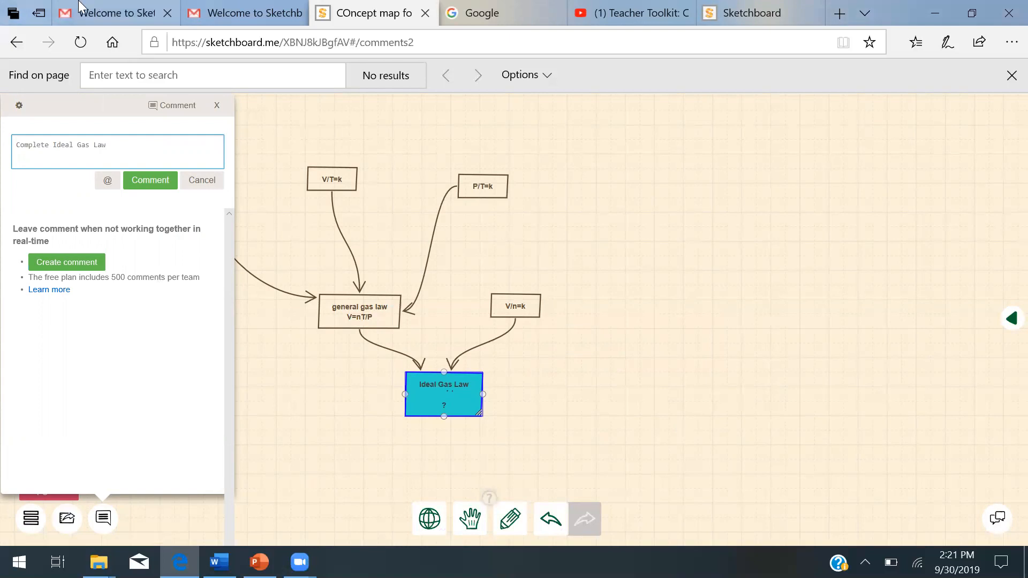
left_click(168, 185)
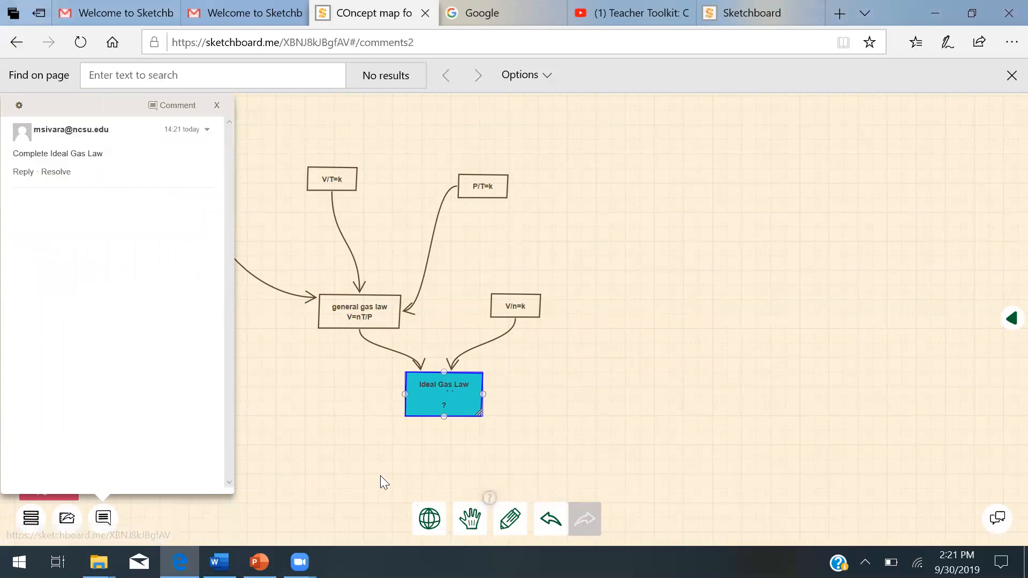
- Send "hi" in the board ephemeral chat and close the chat and the comments panel
left_click(996, 525)
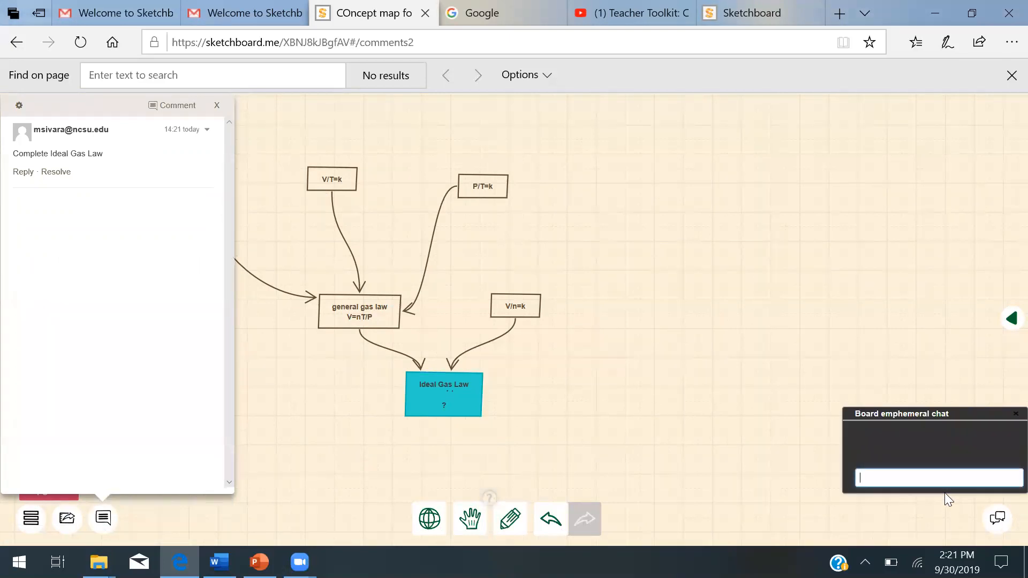
type("hi")
key("Return")
left_click(299, 139)
left_click(216, 105)
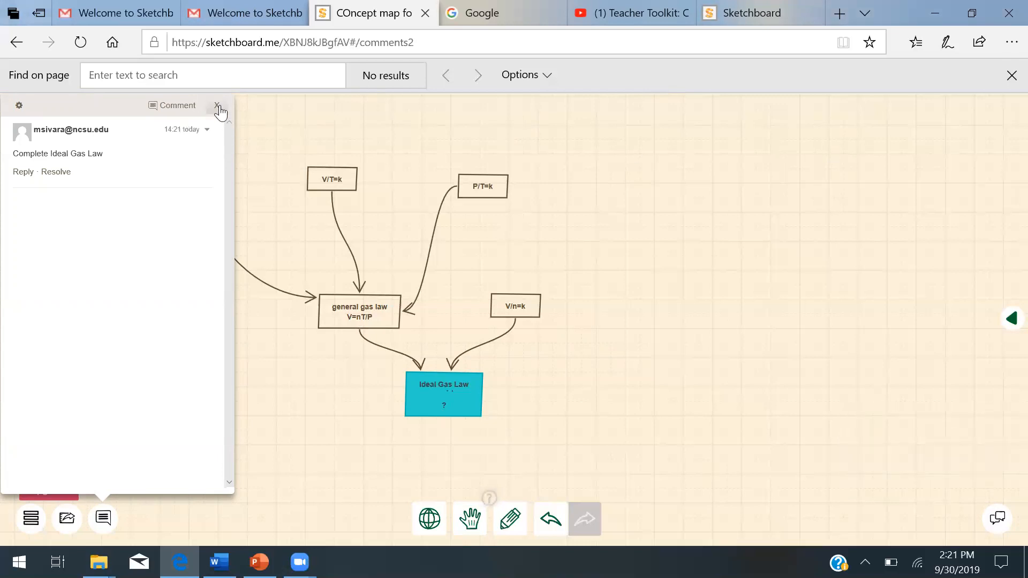
- Minimize the browser, switch to PowerPoint and start the slide show from the Objective slide
left_click(1009, 320)
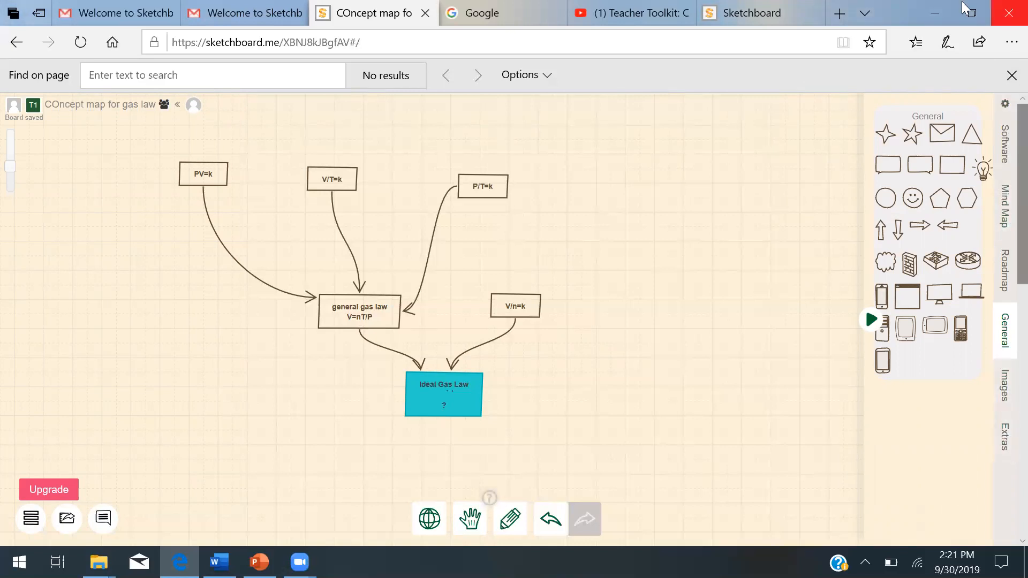
left_click(941, 13)
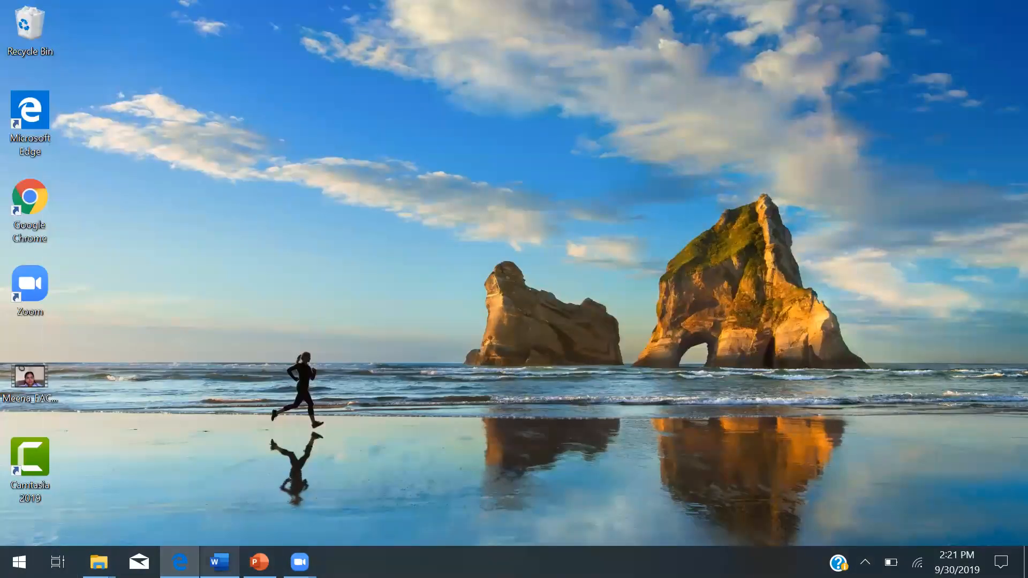
left_click(259, 562)
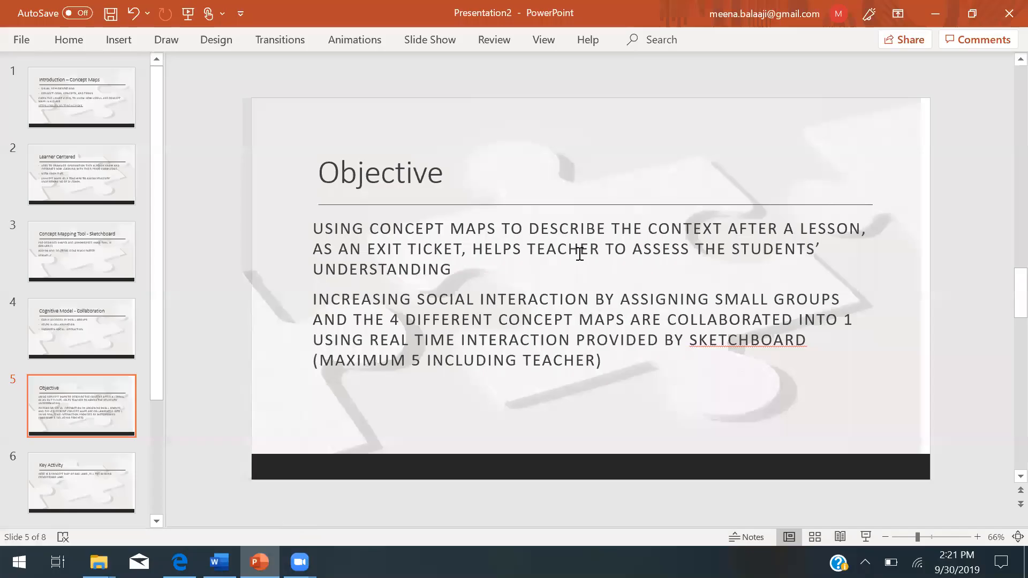
left_click(866, 537)
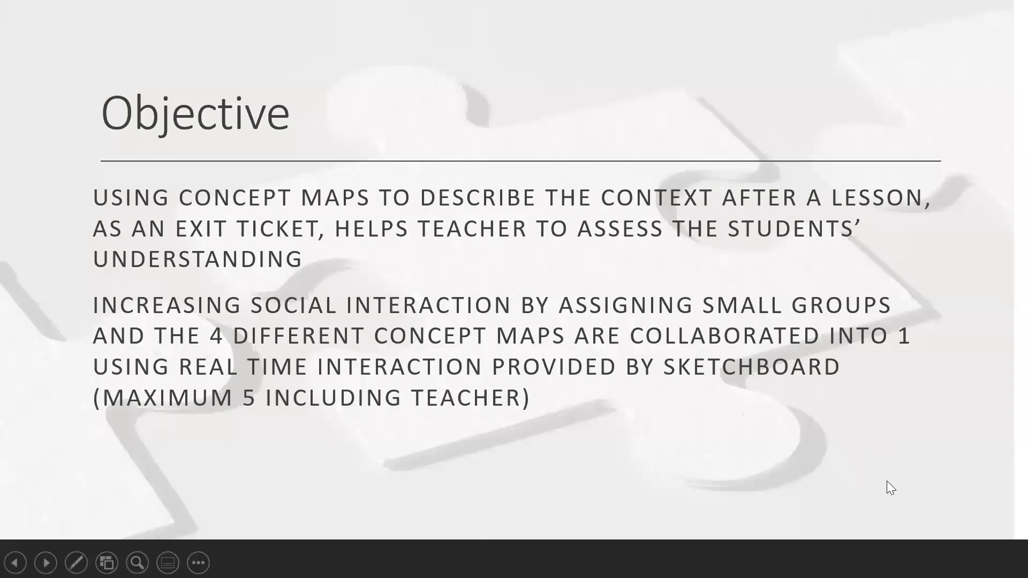